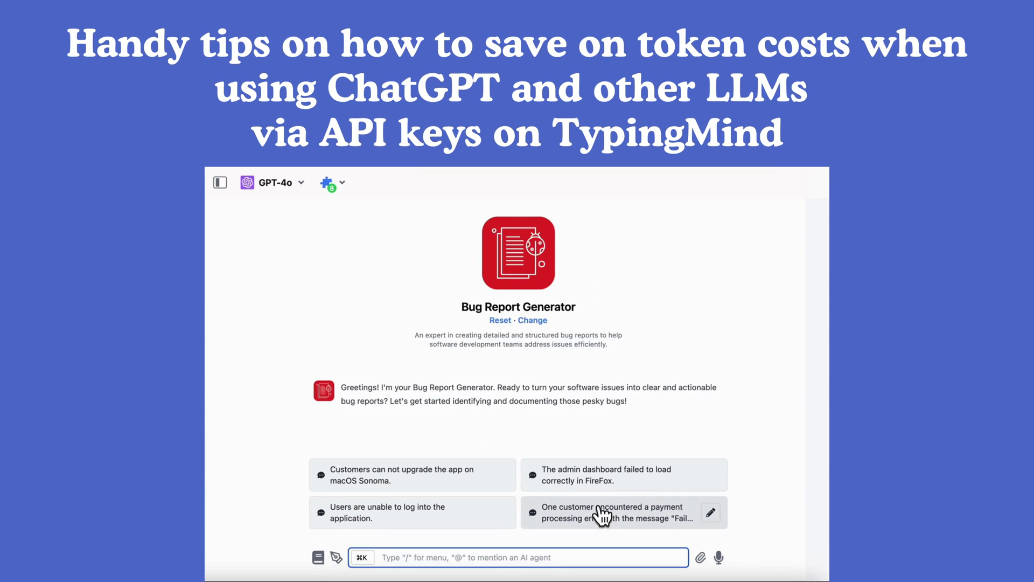
Send the payment-processing failure prompt, then expand 'How tokens work?' to view the pricing table.
left_click(599, 509)
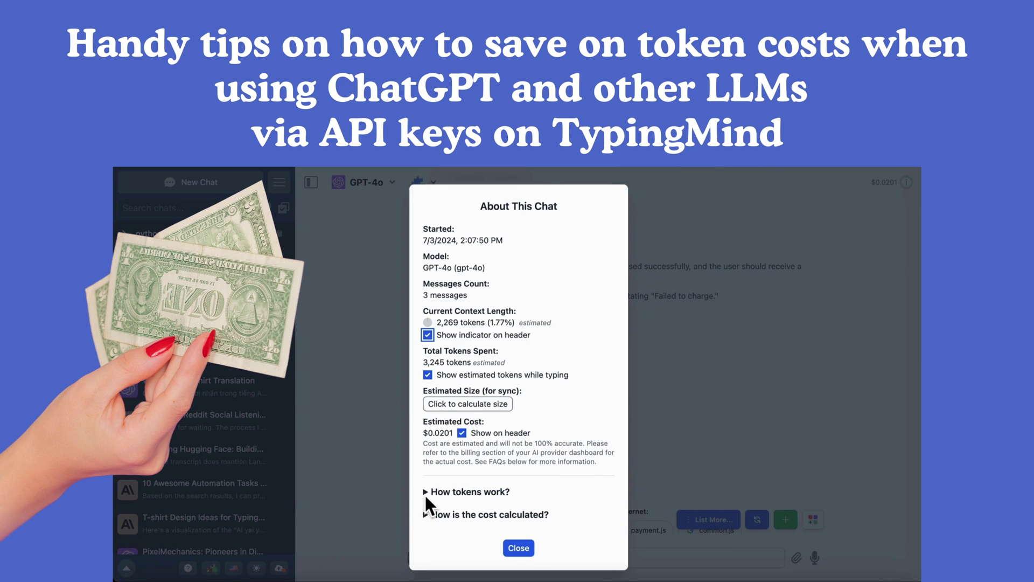
left_click(428, 493)
scroll(426, 507, "down", 5)
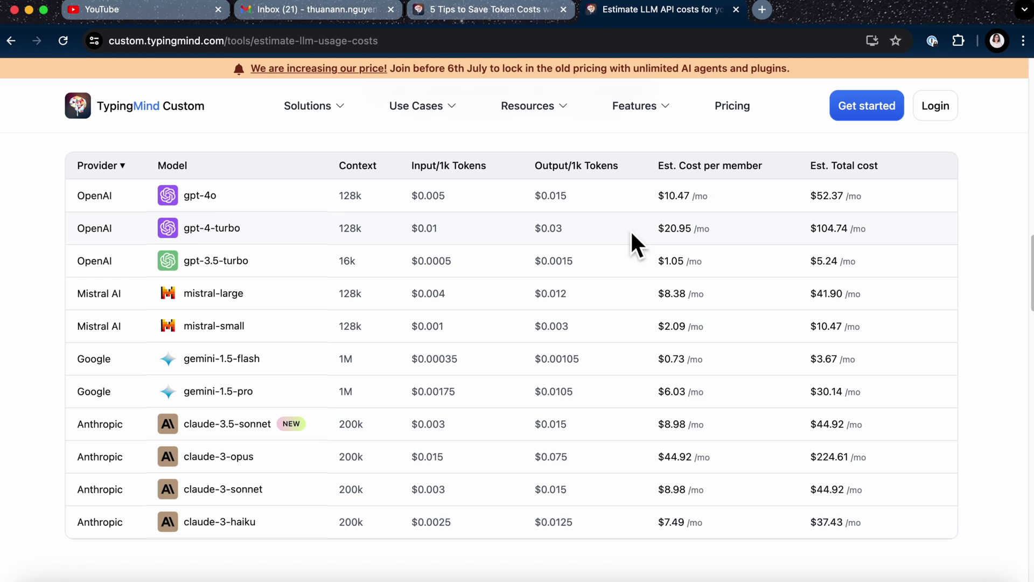
left_click_drag(405, 171, 501, 172)
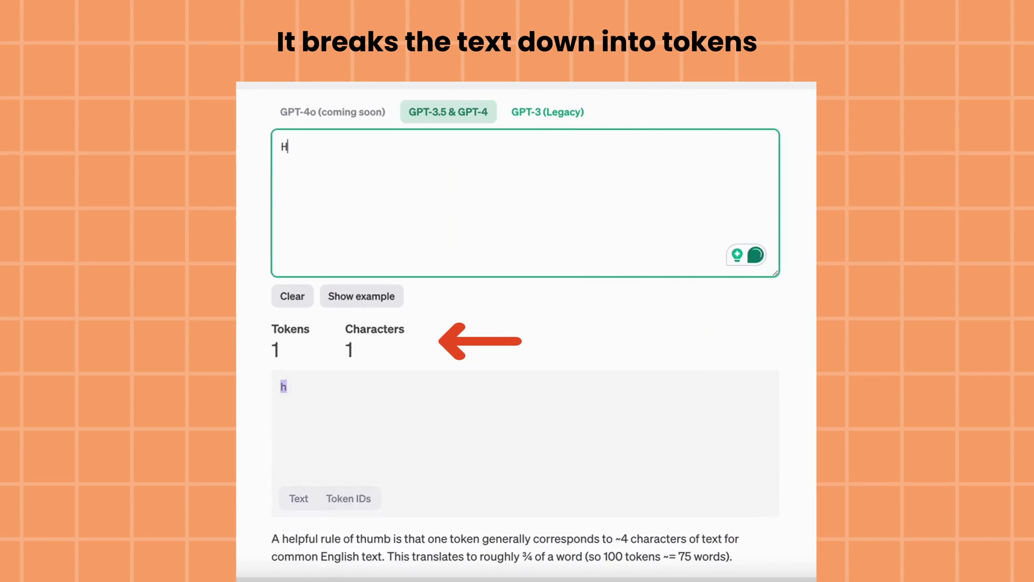
Enter 'I'm currently running a campaign for my online' in the tokenizer to see its token count.
type("I'm cur")
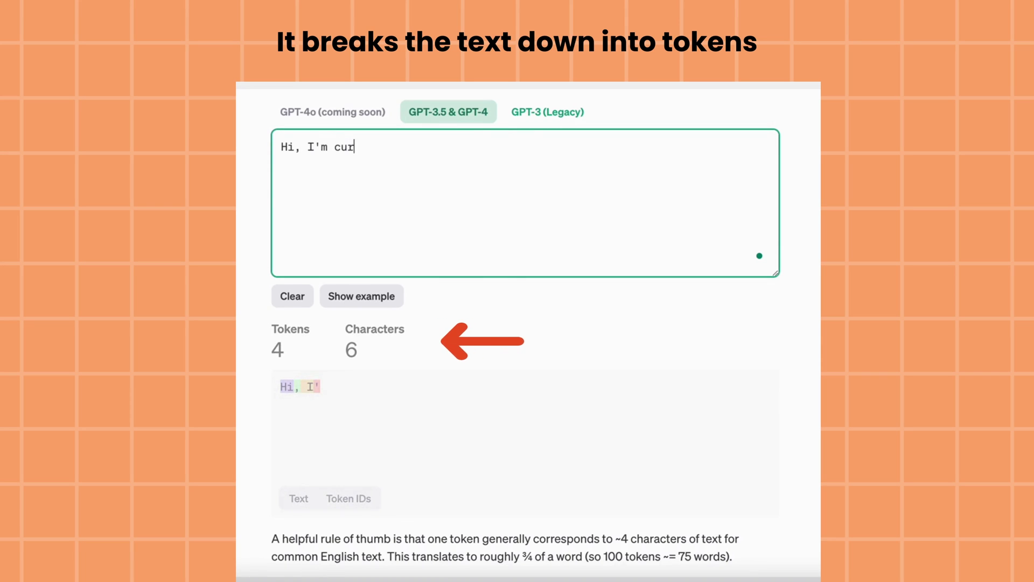
type("rently ru")
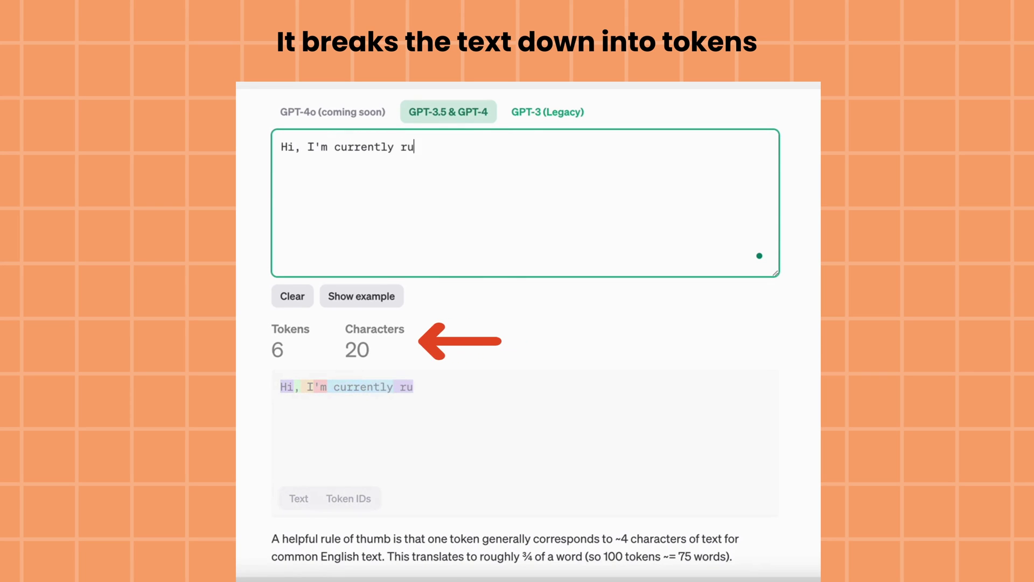
type("nning a ")
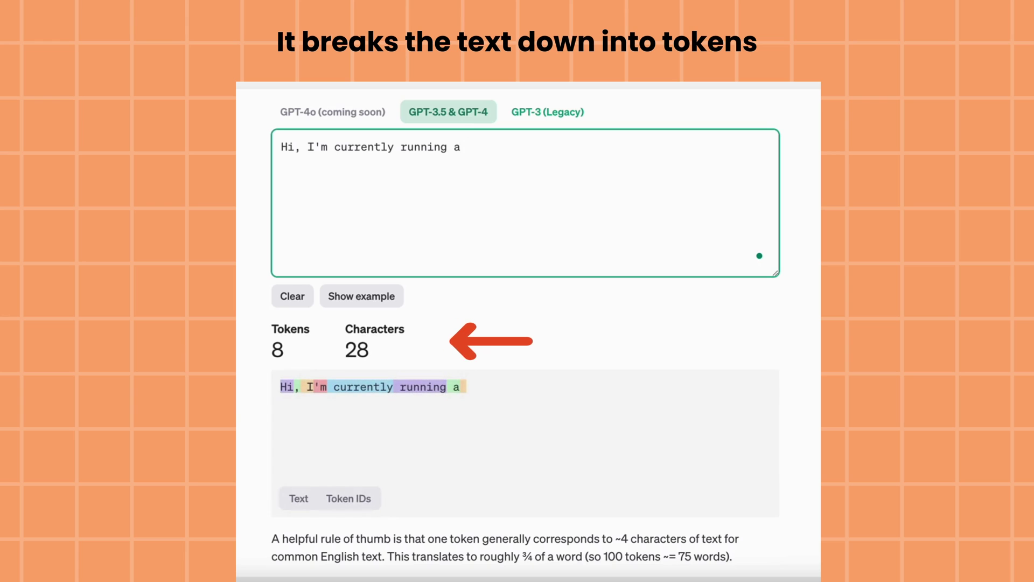
type("campaign for")
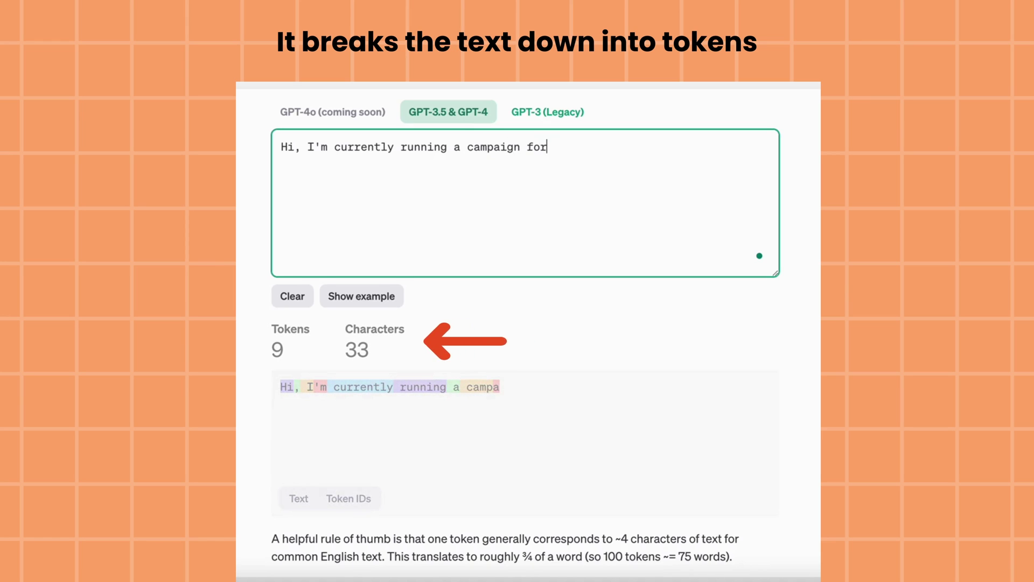
type(" my online")
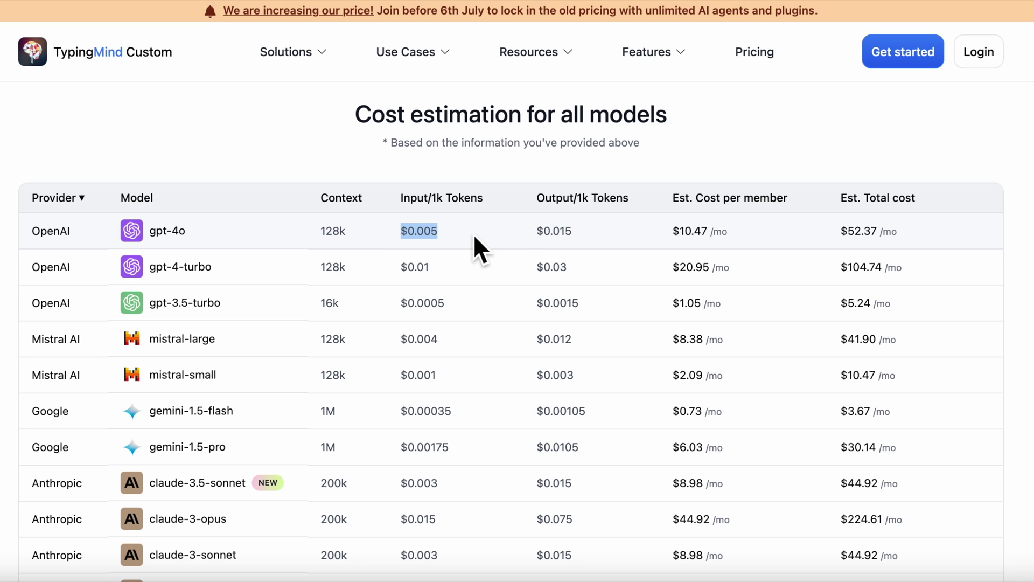
left_click_drag(537, 233, 608, 236)
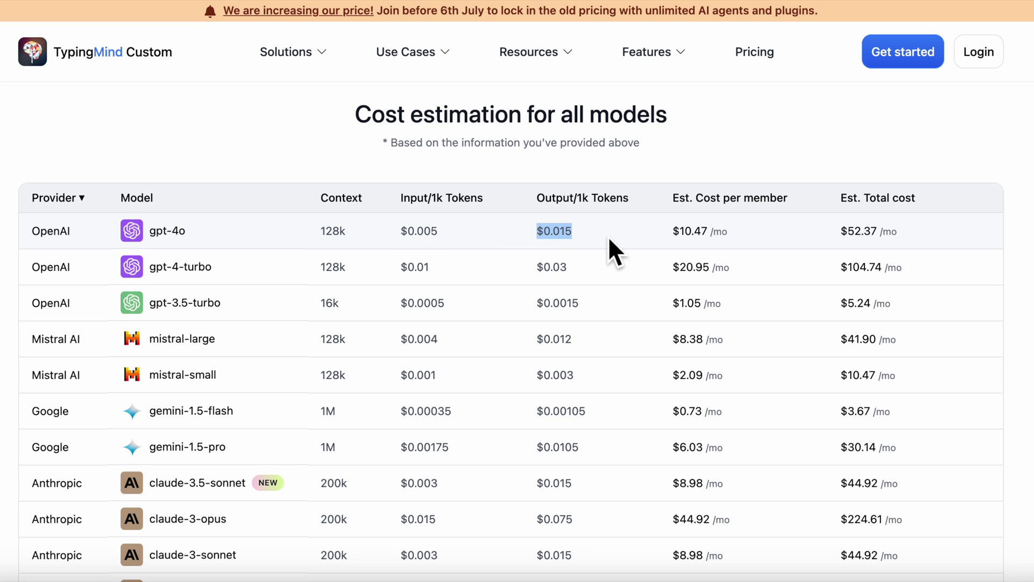
left_click(609, 236)
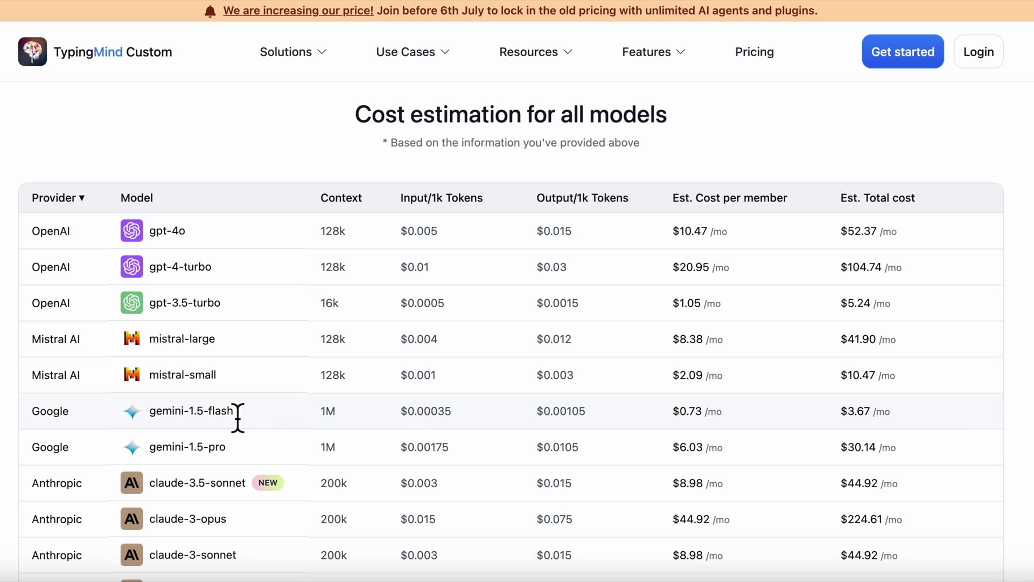
left_click_drag(401, 412, 477, 418)
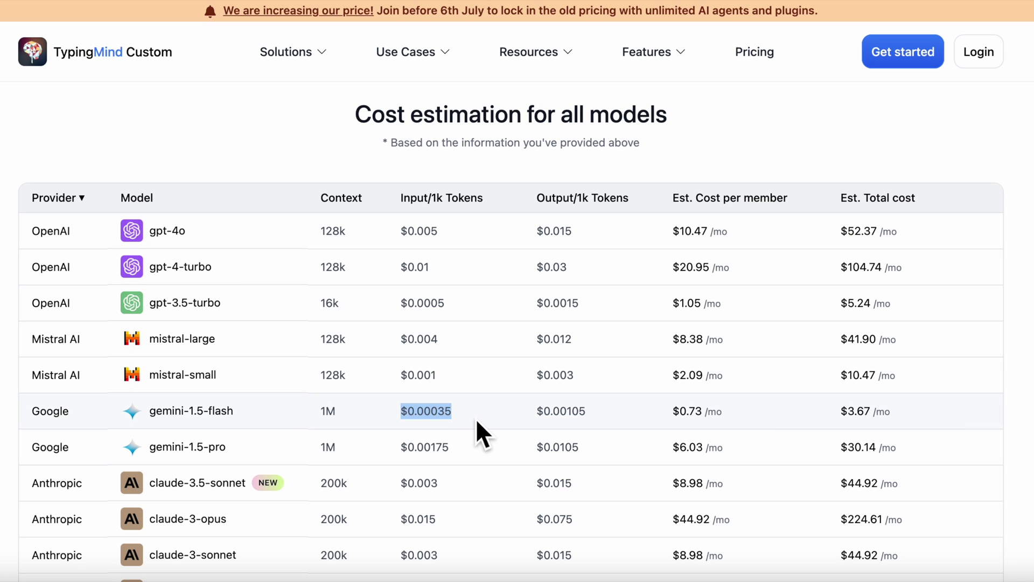
left_click(619, 417)
left_click_drag(618, 415, 558, 421)
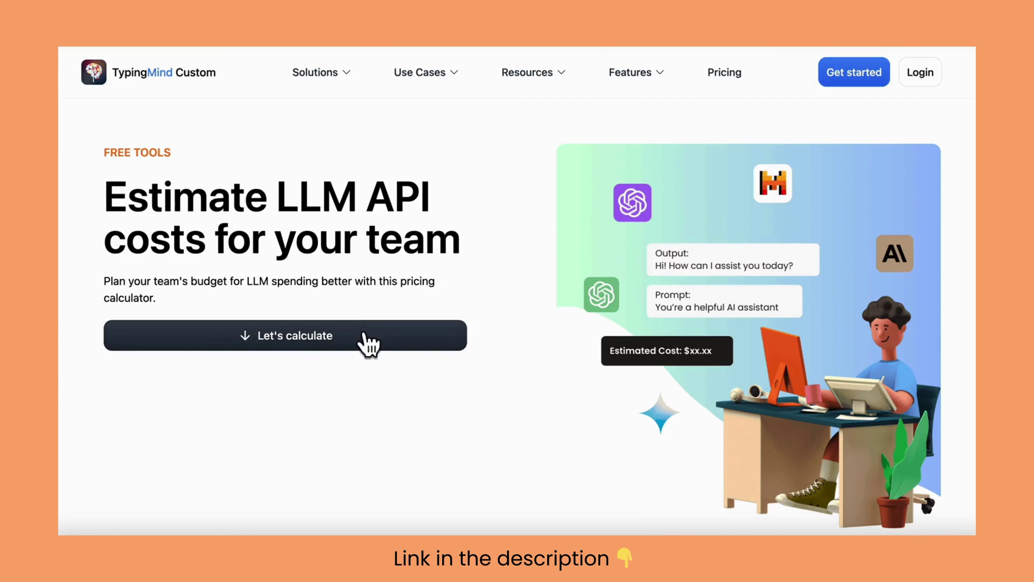
Set the cost calculator to 12 team members and scroll to the all-models cost table.
left_click(362, 341)
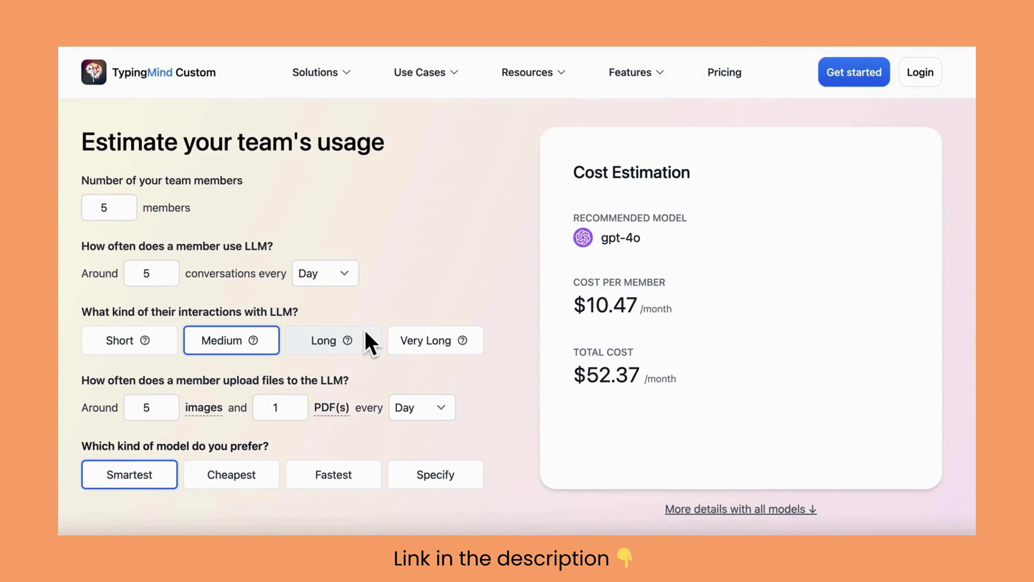
left_click(126, 204)
left_click(700, 508)
scroll(678, 523, "down", 2)
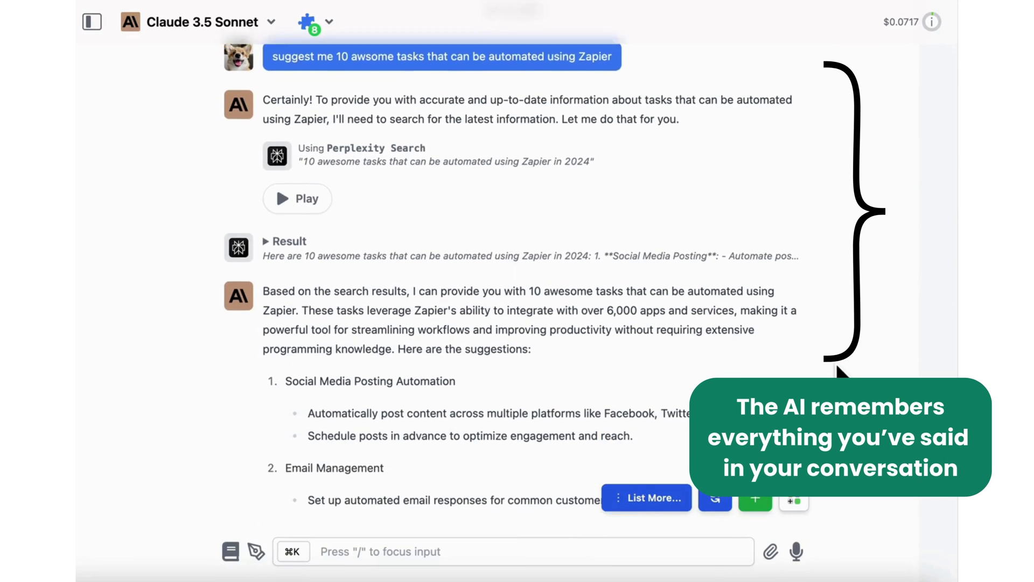
Choose 'Last 19 messages' as the Travel Guide chat's context limit.
scroll(837, 372, "down", 4)
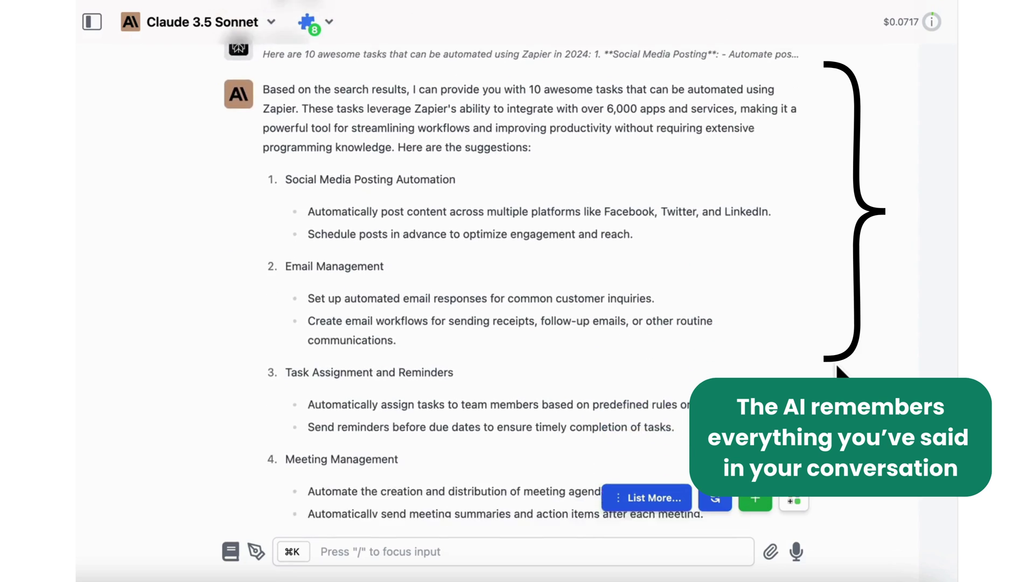
scroll(838, 371, "down", 8)
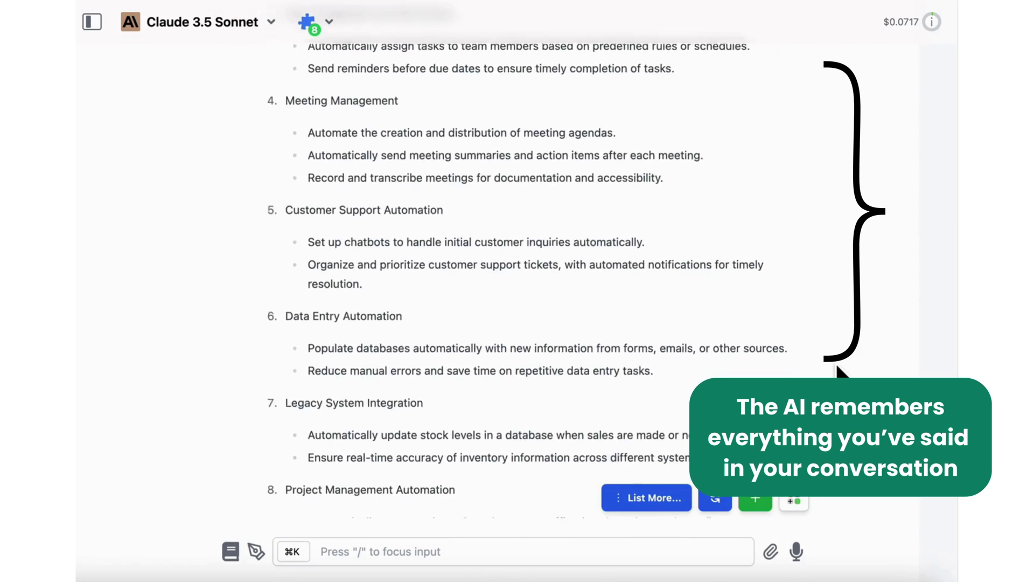
scroll(837, 372, "down", 10)
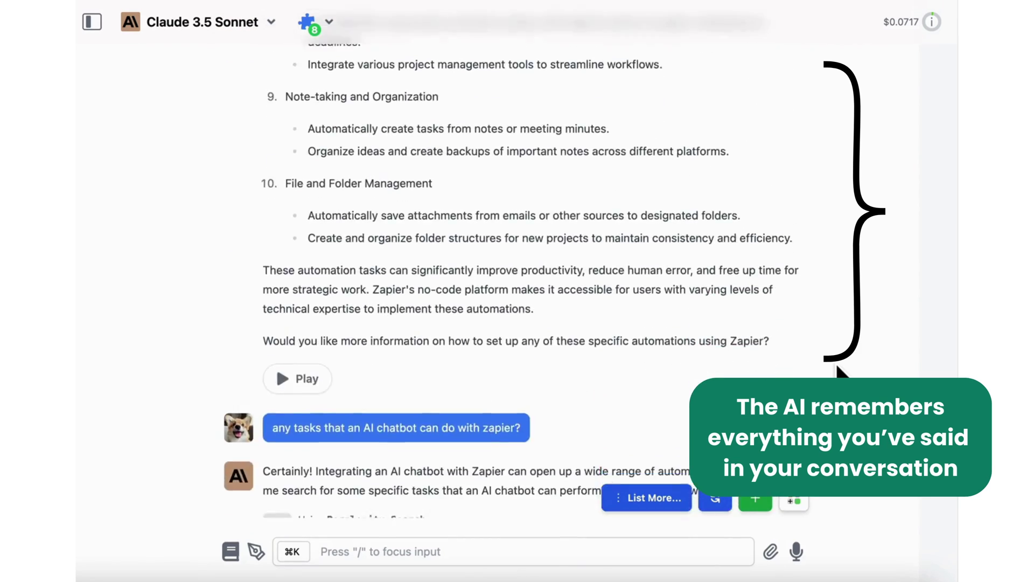
scroll(838, 371, "down", 4)
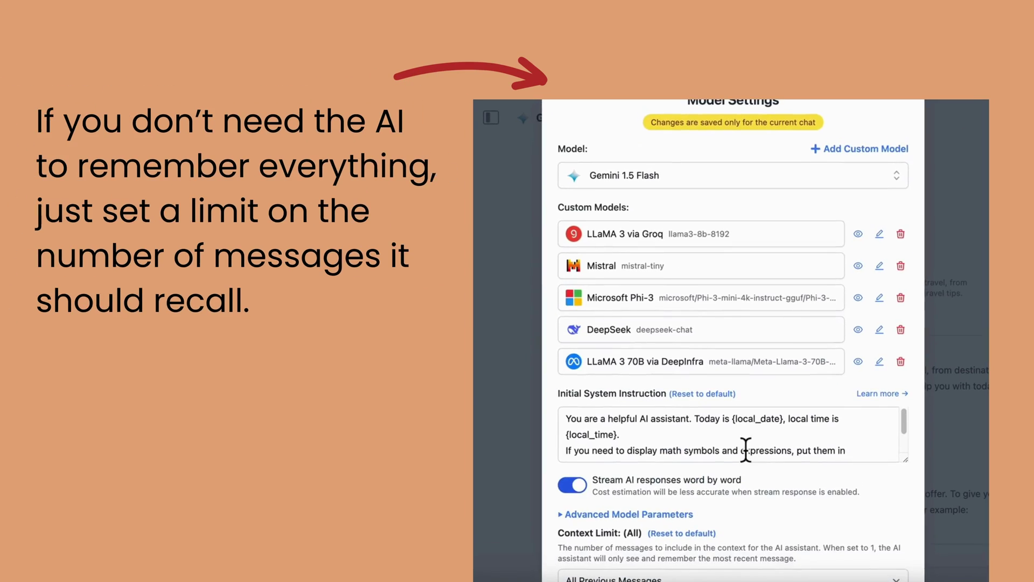
scroll(864, 520, "down", 3)
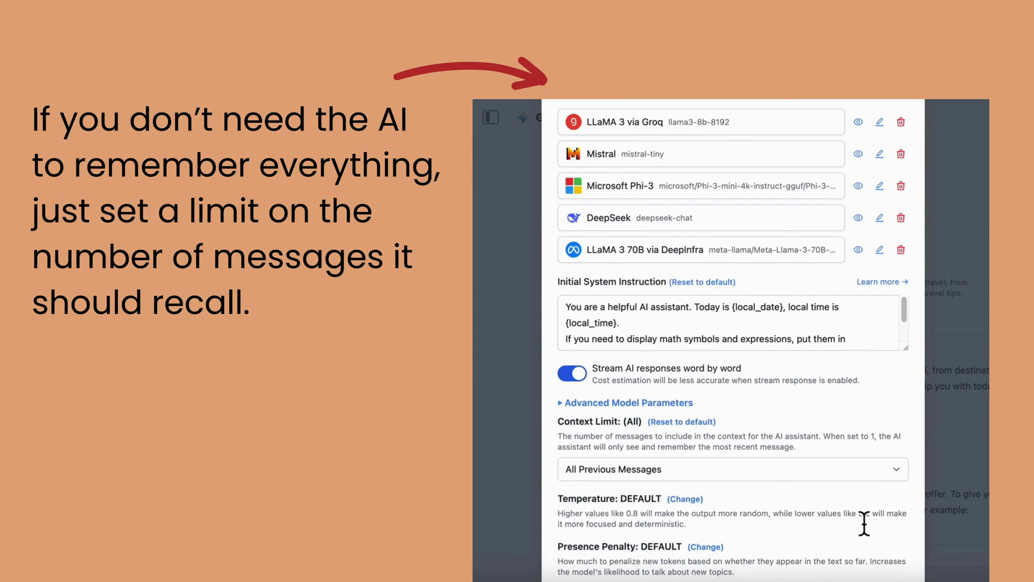
scroll(864, 521, "down", 3)
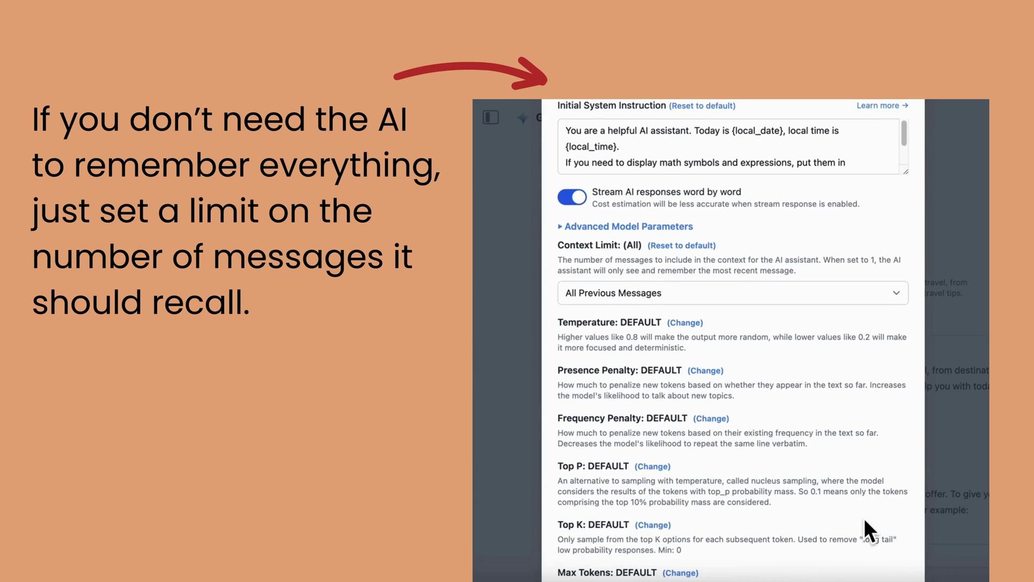
left_click(901, 301)
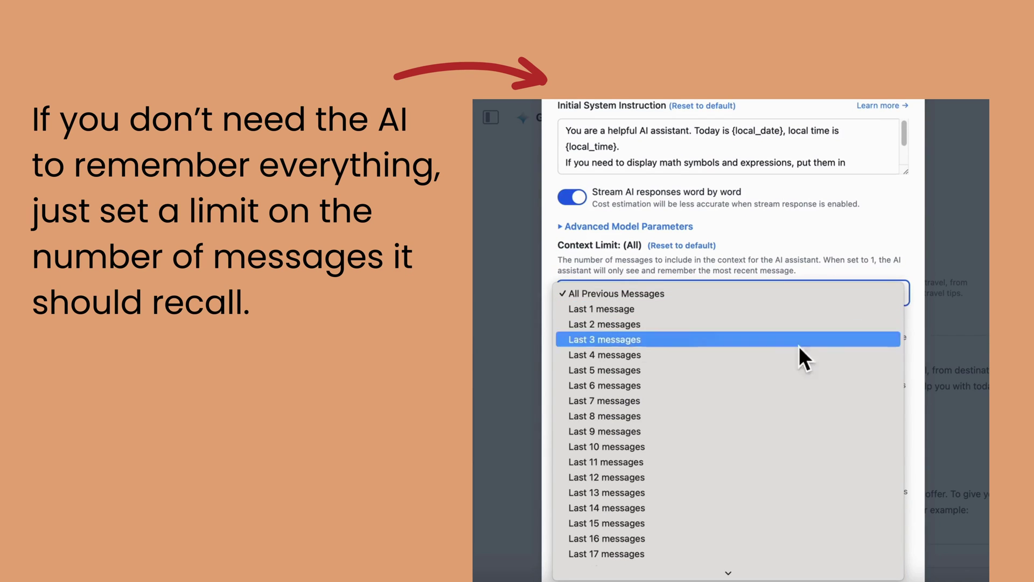
scroll(746, 472, "down", 4)
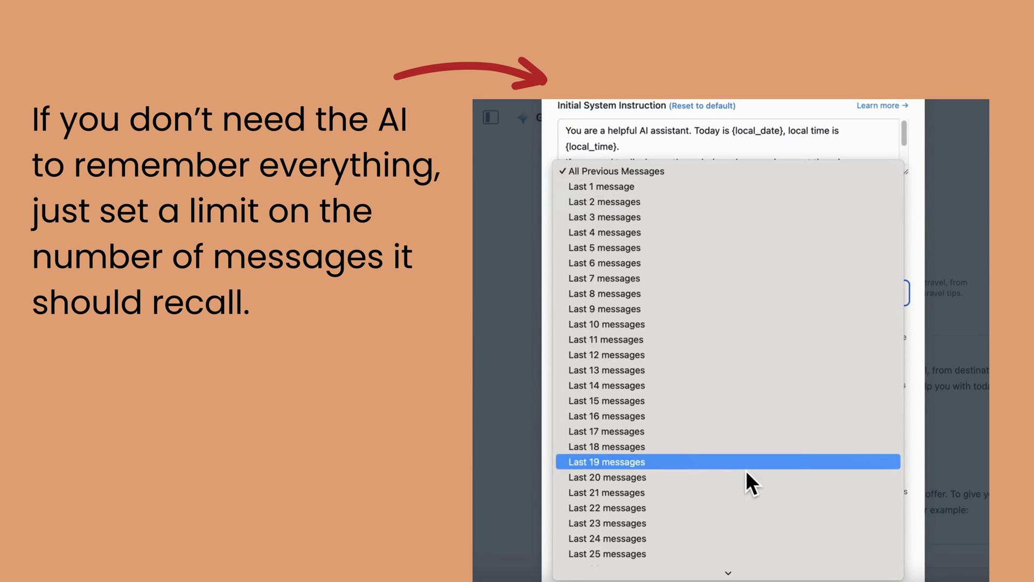
left_click(746, 472)
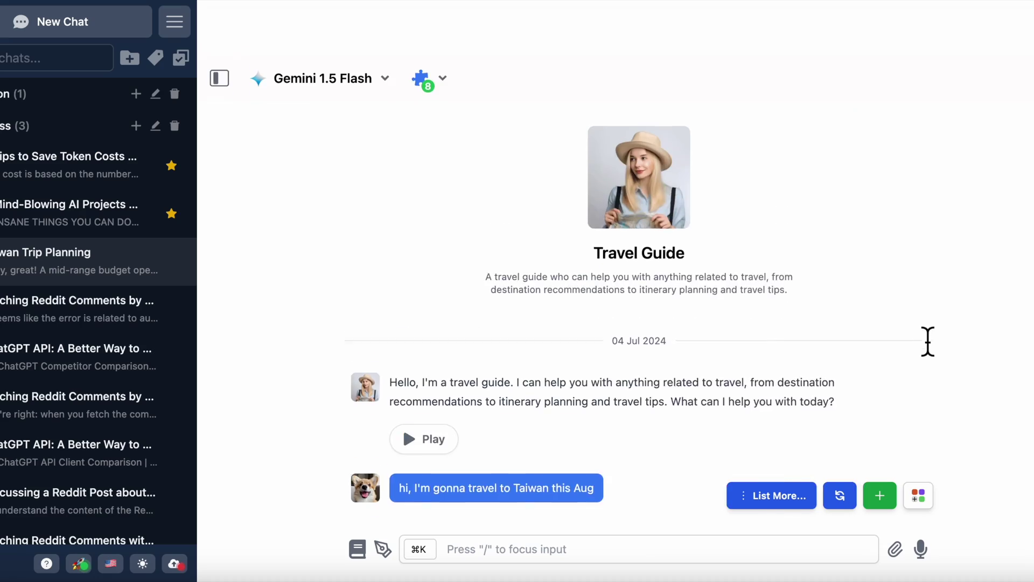
In the current chat's Model Settings, set Context Limit to 'Last 10 messages' and apply it.
scroll(928, 339, "down", 15)
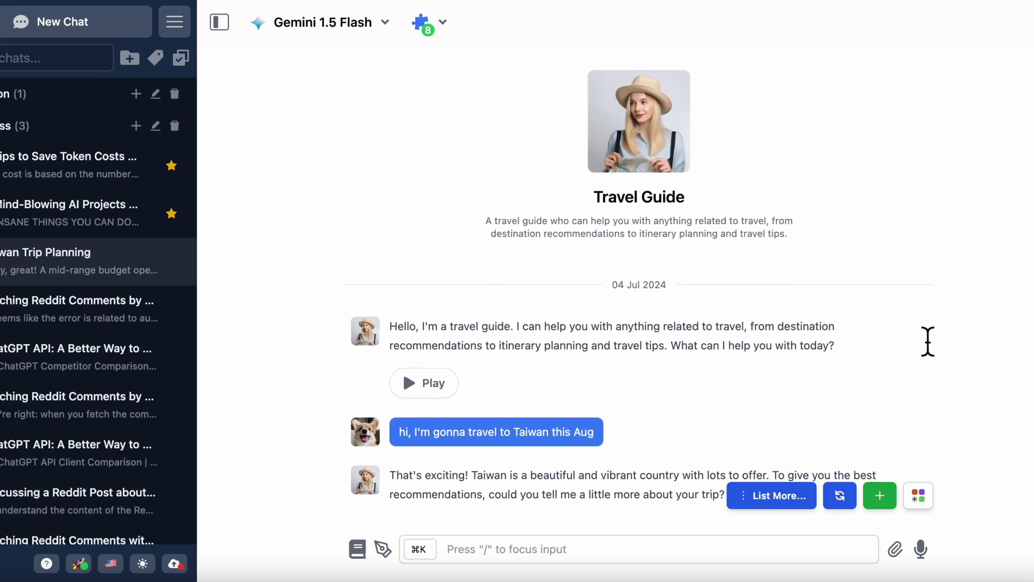
scroll(928, 338, "down", 20)
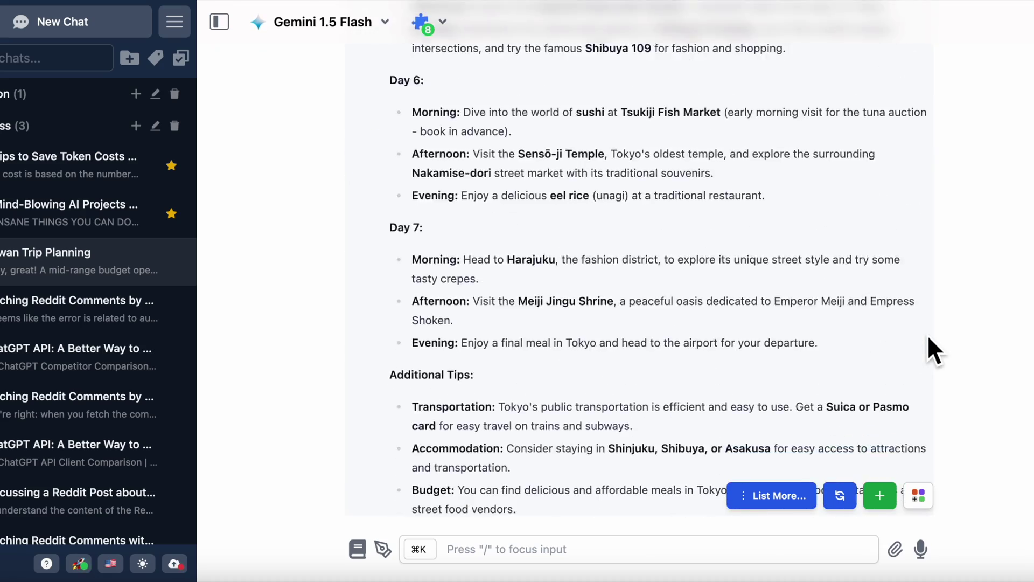
scroll(928, 339, "down", 5)
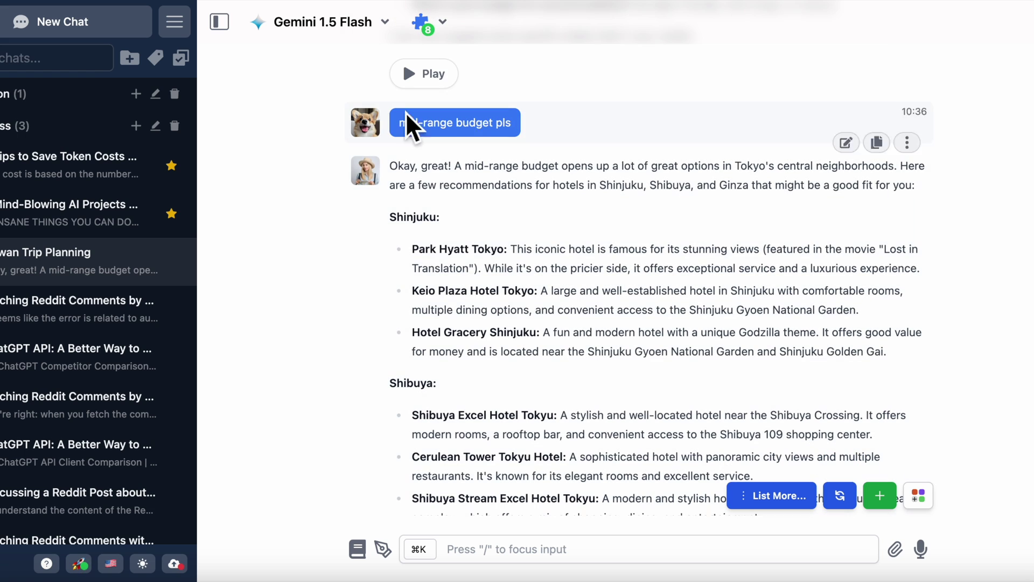
left_click(377, 32)
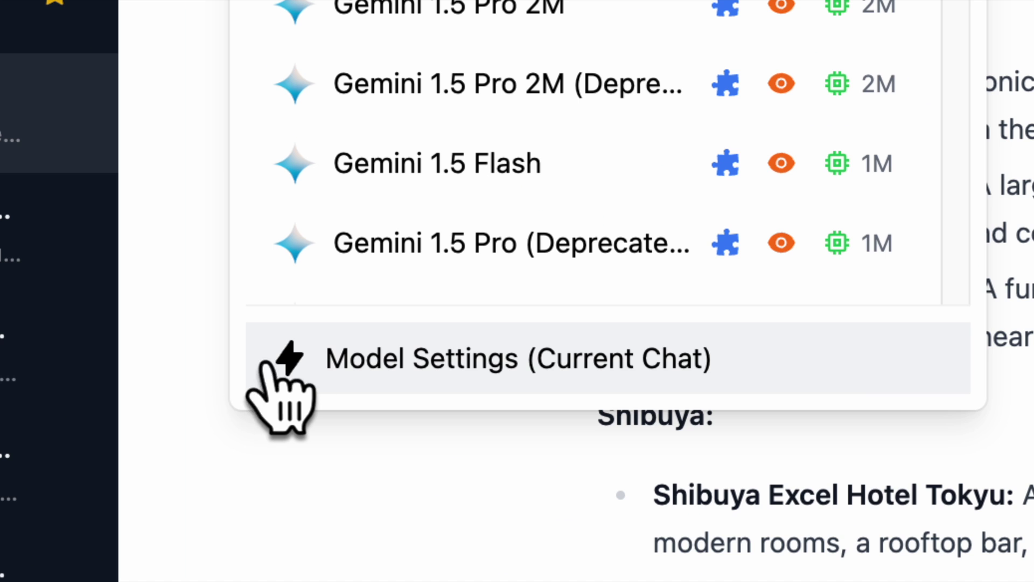
left_click(252, 367)
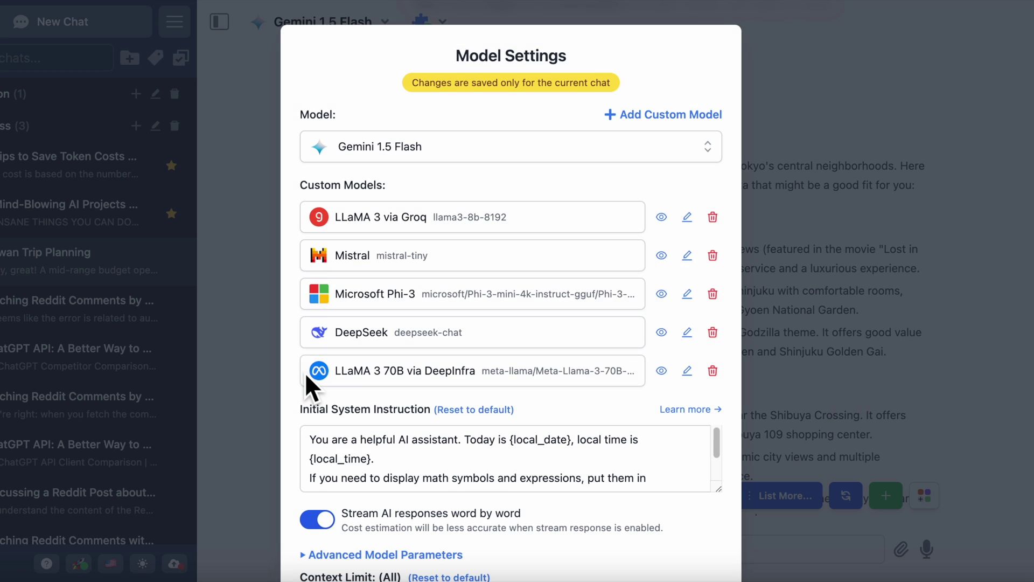
scroll(526, 401, "down", 6)
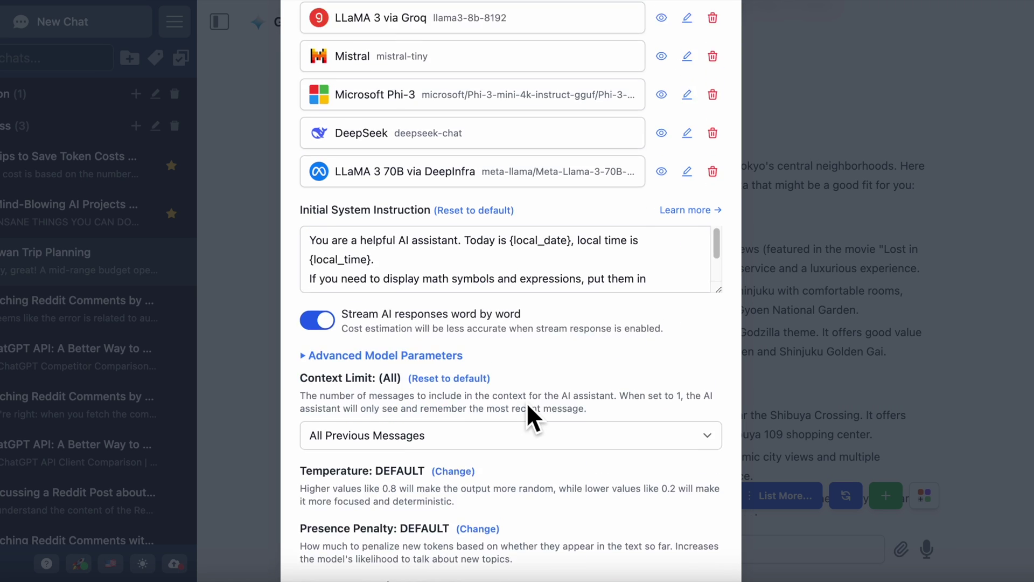
left_click(711, 319)
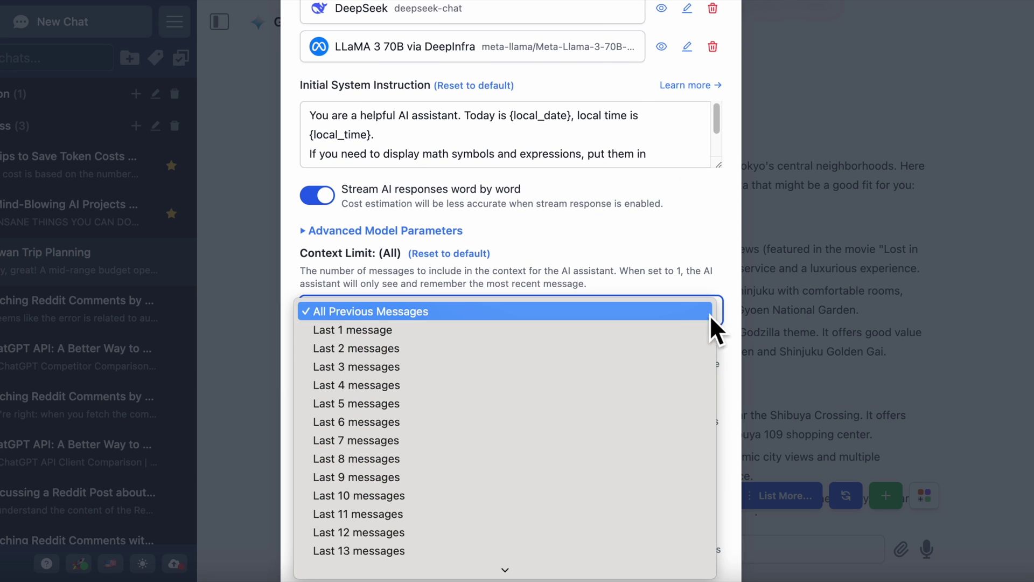
left_click(476, 493)
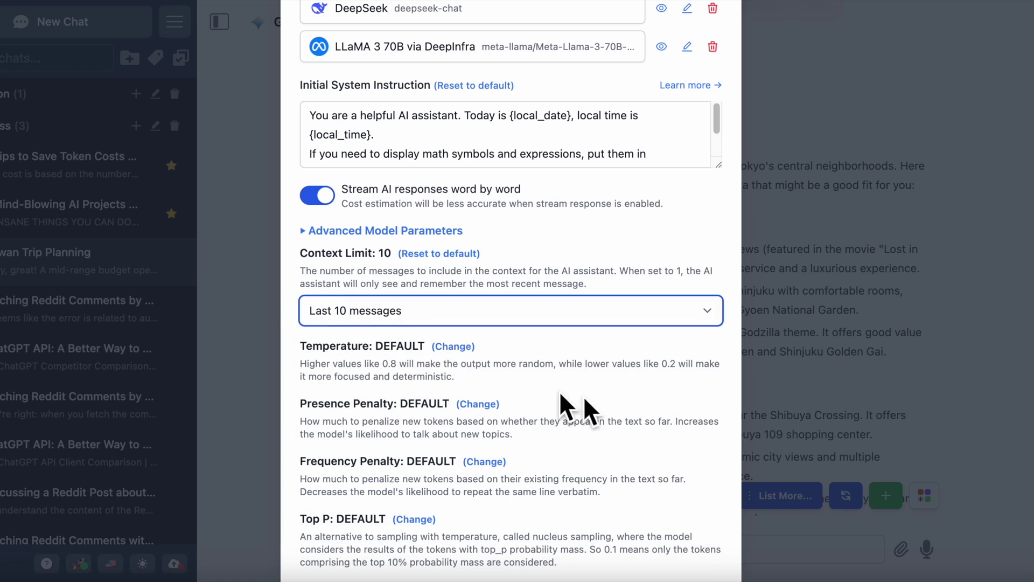
scroll(709, 465, "down", 5)
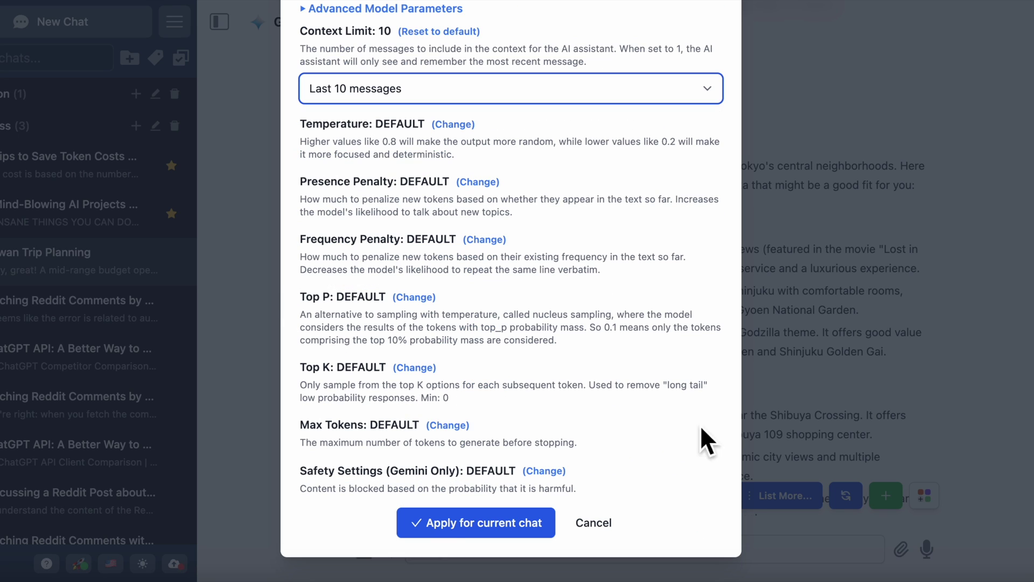
left_click(435, 522)
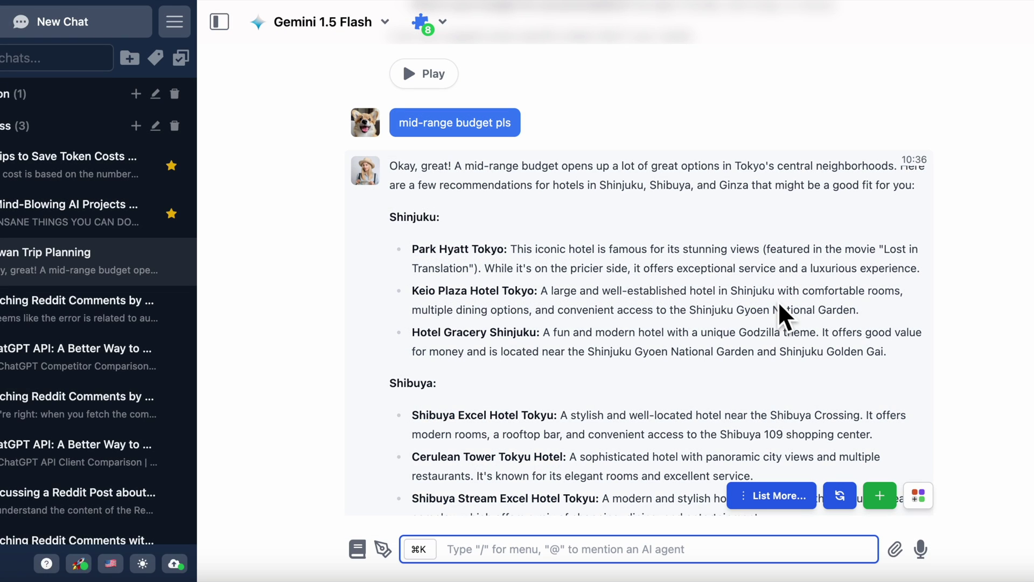
scroll(657, 337, "down", 15)
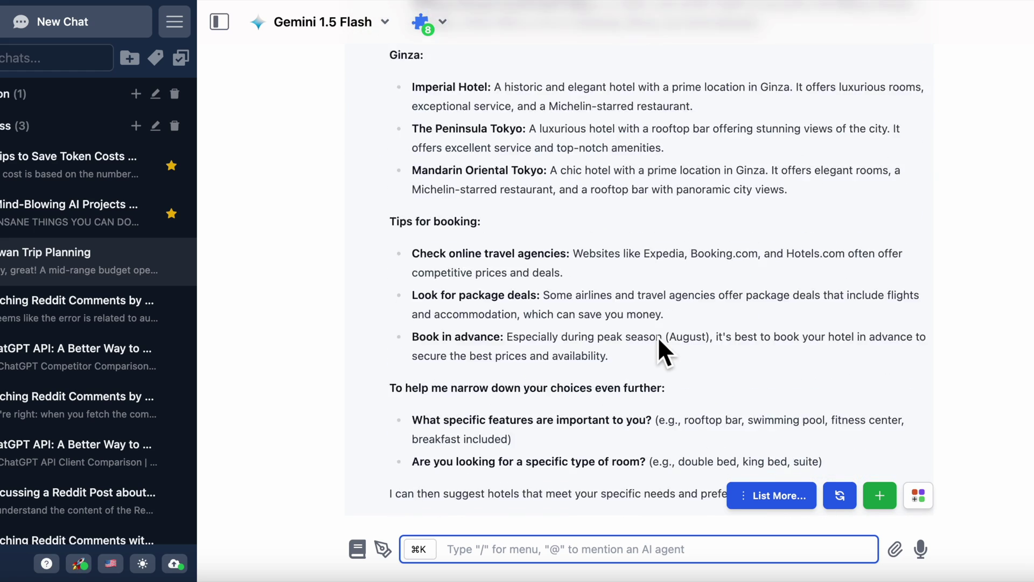
scroll(794, 191, "up", 8)
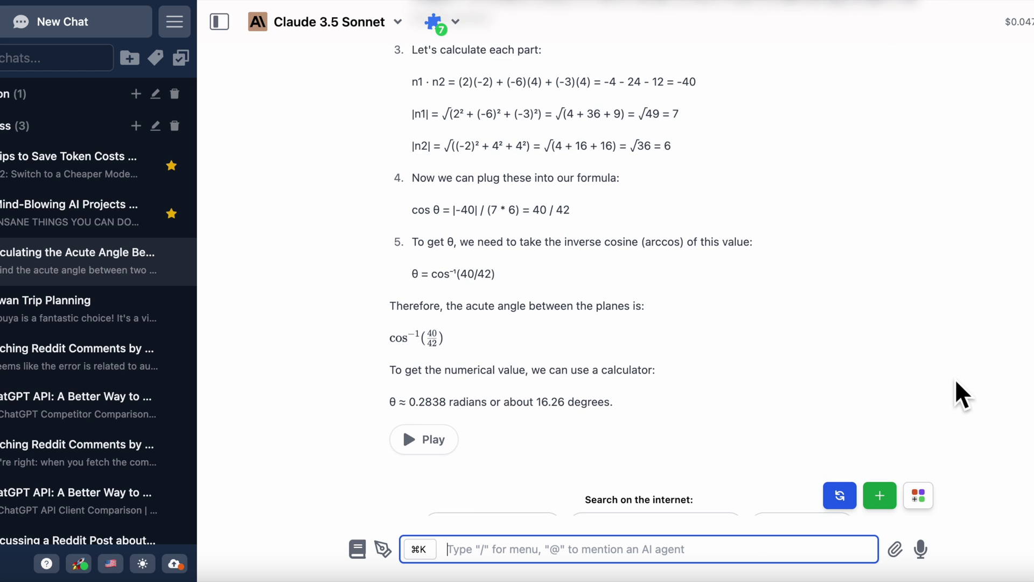
Switch to the GPT-4o chat troubleshooting the Reddit API 403 error.
left_click(473, 335)
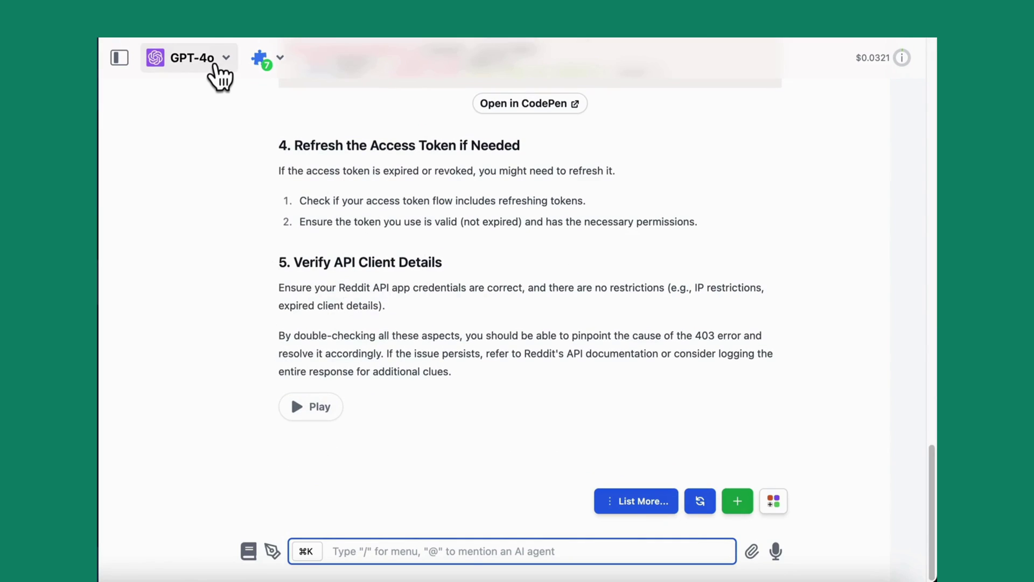
Switch the chat to Gemini 1.5 Flash and request an email informing coworkers about the bug.
left_click(214, 60)
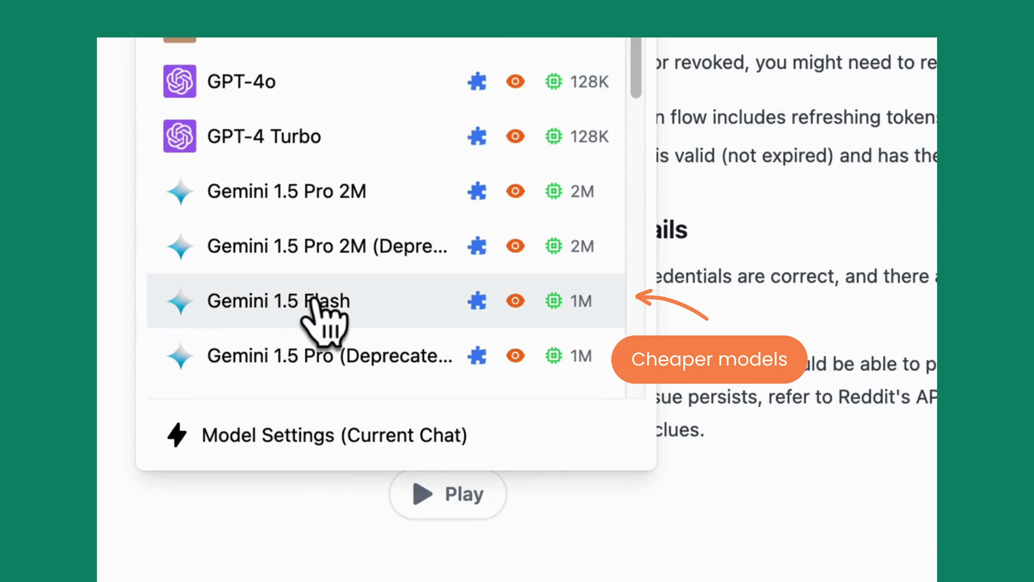
left_click(367, 306)
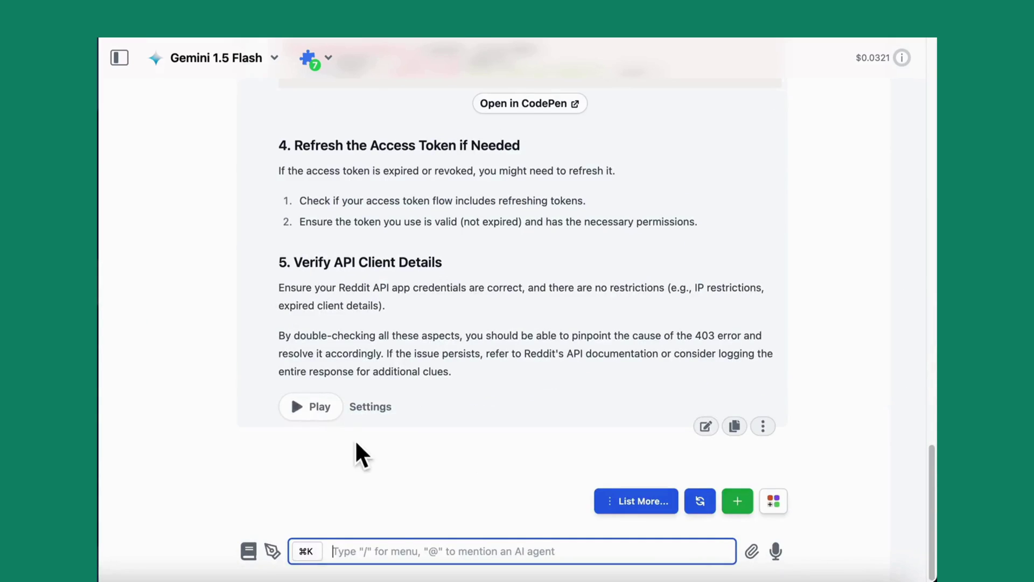
type("great! can you help write an email to inform my coworker")
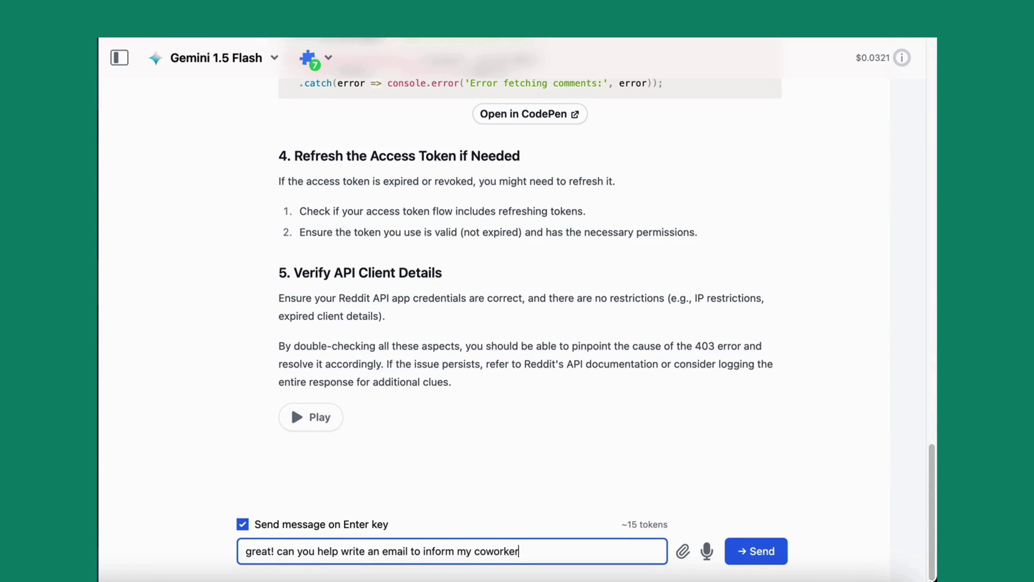
type("s about this bug. Write the email in details.")
key("Return")
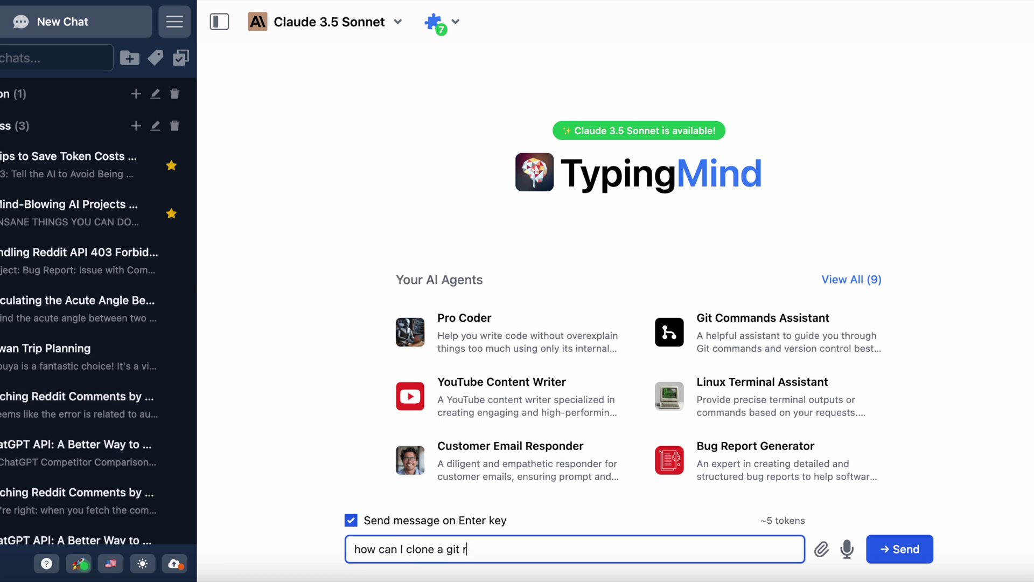
Send 'how can I clone a git repo?' to Claude 3.5 Sonnet and read the answer.
type("epo?")
key("Return")
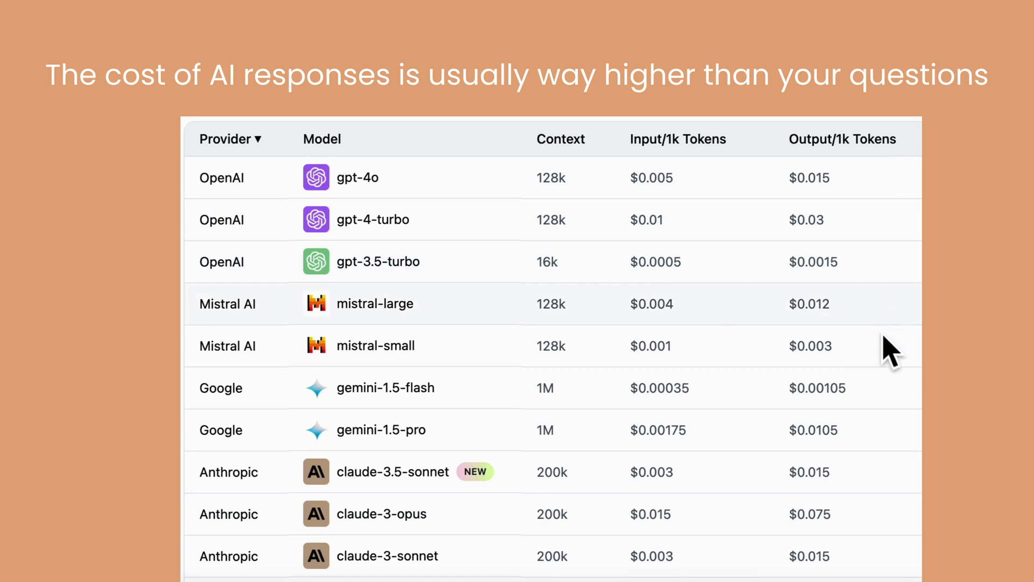
scroll(870, 485, "down", 3)
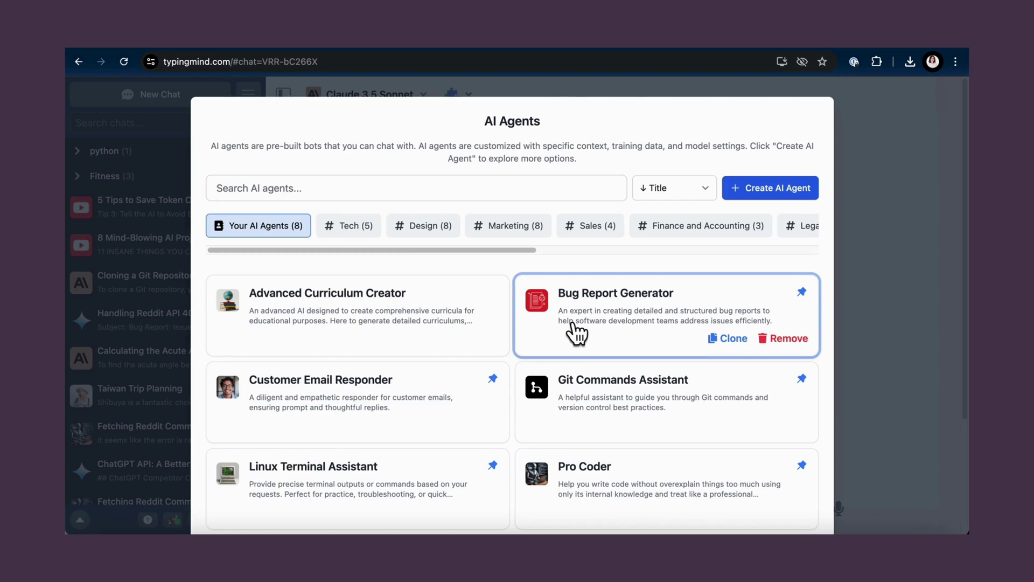
Review Pro Coder's system instruction, then start a Pro Coder chat with the Python favicon suggestion.
scroll(604, 333, "down", 2)
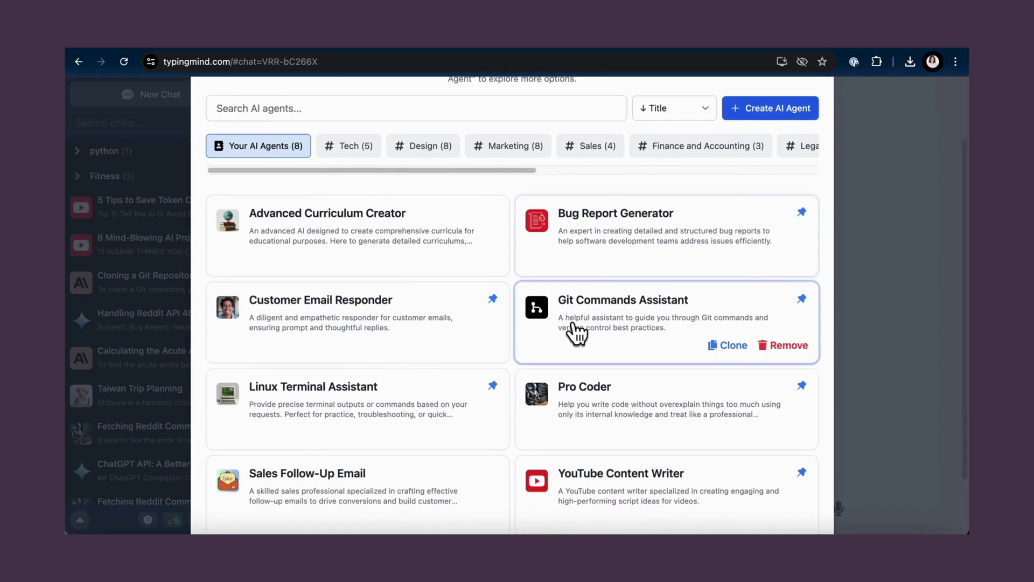
scroll(576, 334, "down", 2)
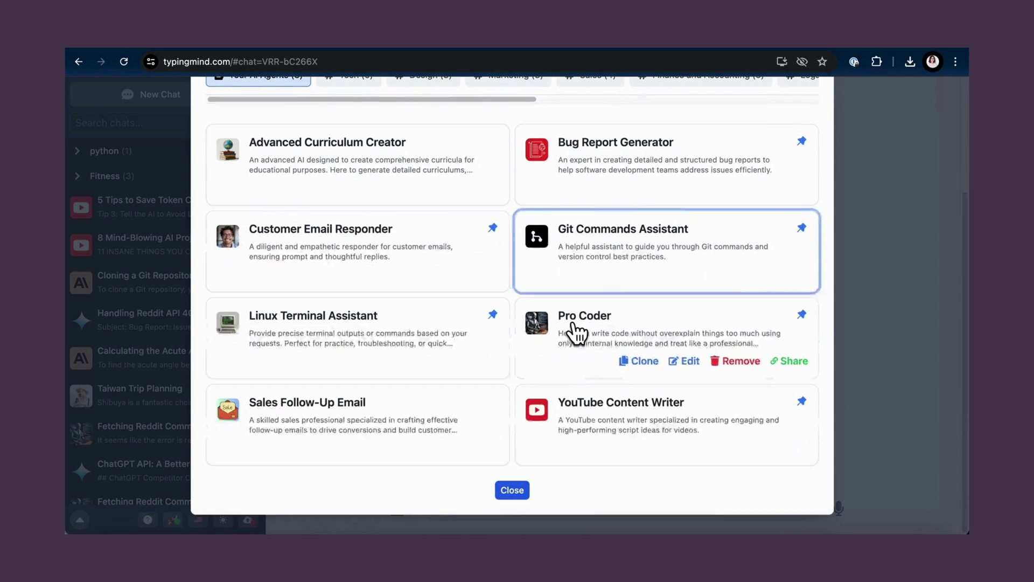
left_click(691, 361)
scroll(704, 324, "down", 4)
left_click_drag(815, 385, 833, 477)
scroll(307, 397, "down", 1)
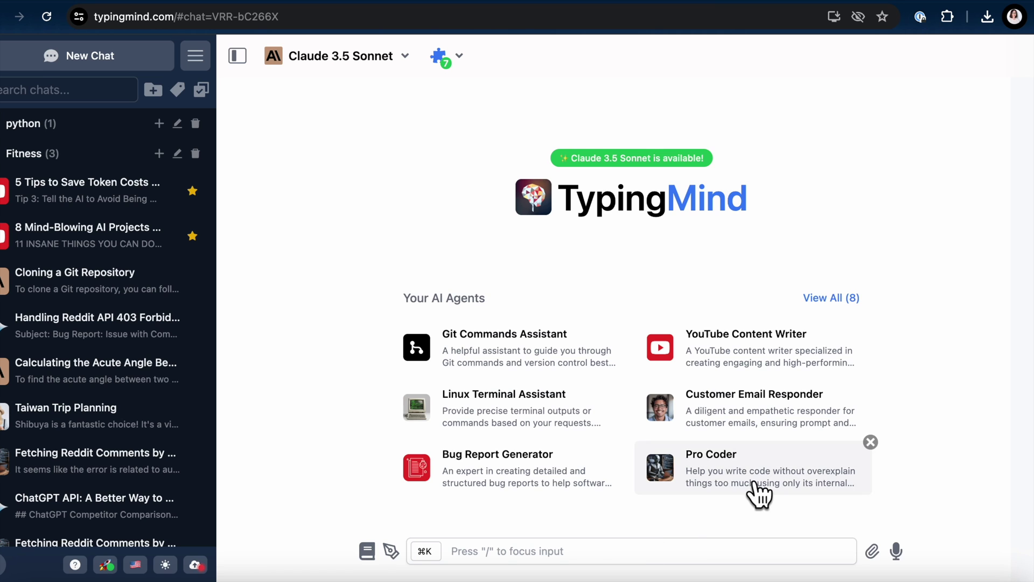
left_click(755, 490)
left_click(733, 509)
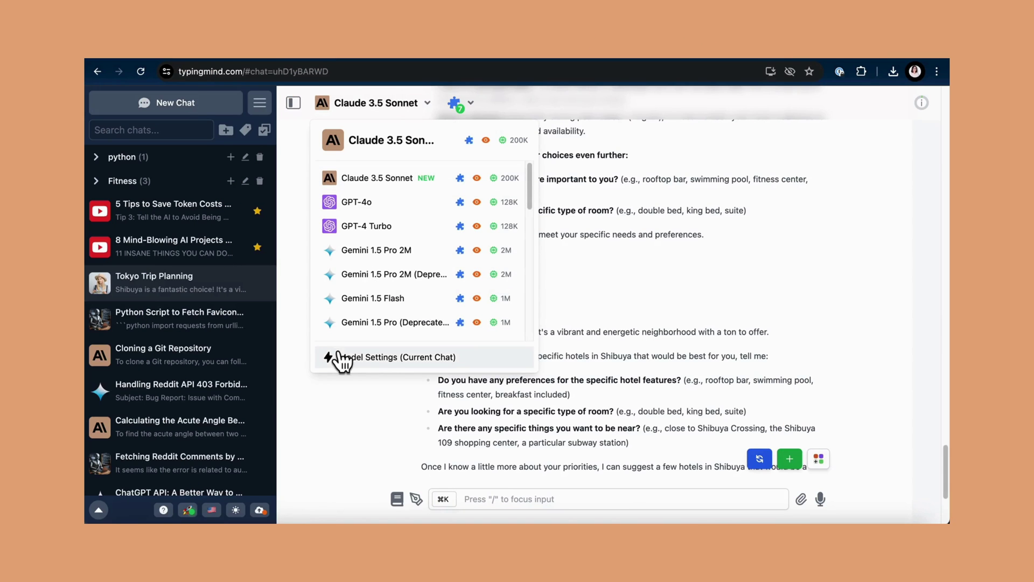
Change the current chat's Max Tokens from 1000 to 298.
left_click(341, 357)
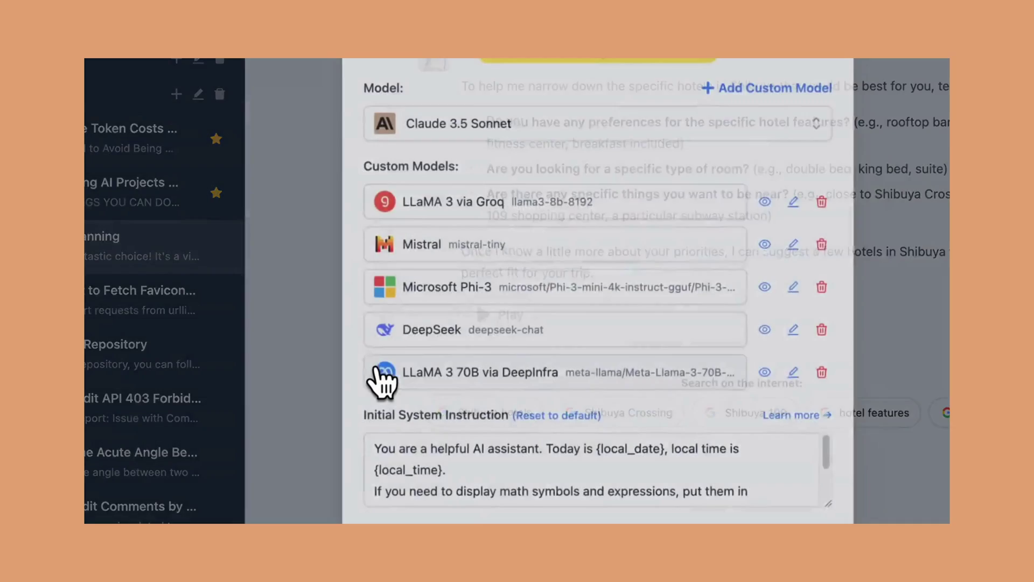
scroll(533, 410, "down", 8)
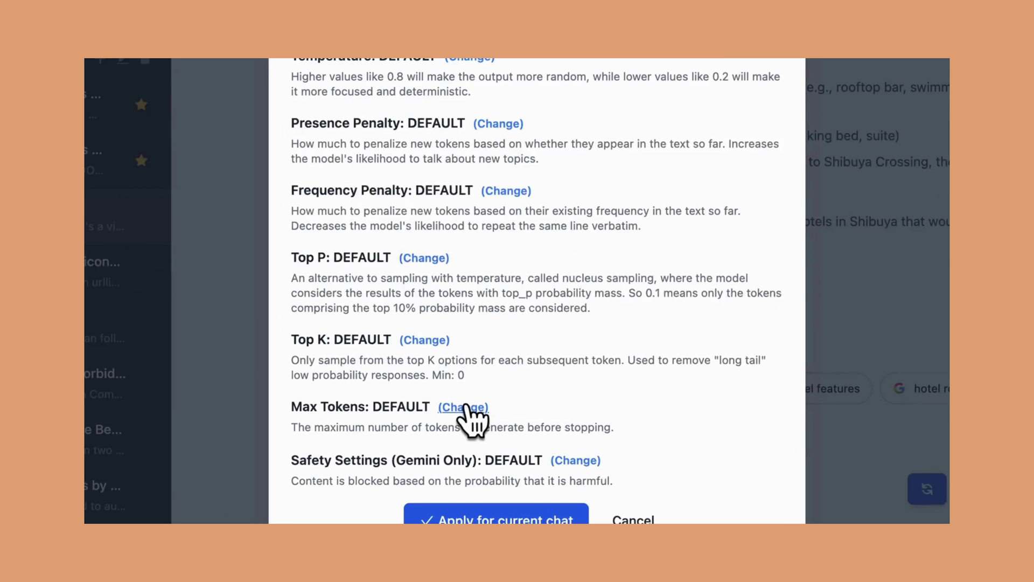
left_click(464, 407)
triple_click(448, 446)
type("298")
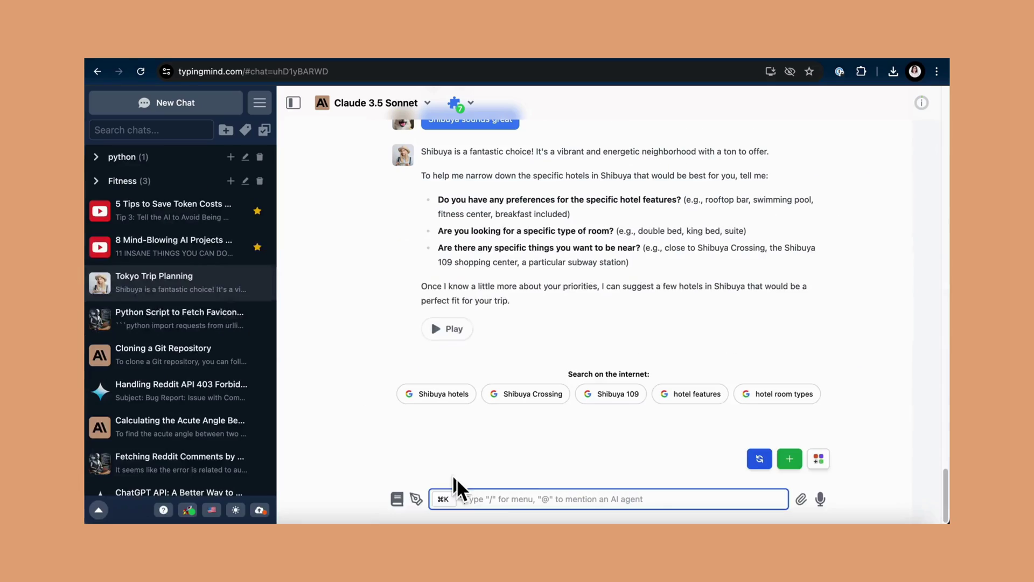
Ask the prepared fancy-hotels question, then send 'continue' to finish the cut-off reply.
type("I love fancy hotels with rooftop bar and swimming pool. List 10 hotels meet that requirement. Also, tell me in details what services the hotels offer.")
key("Return")
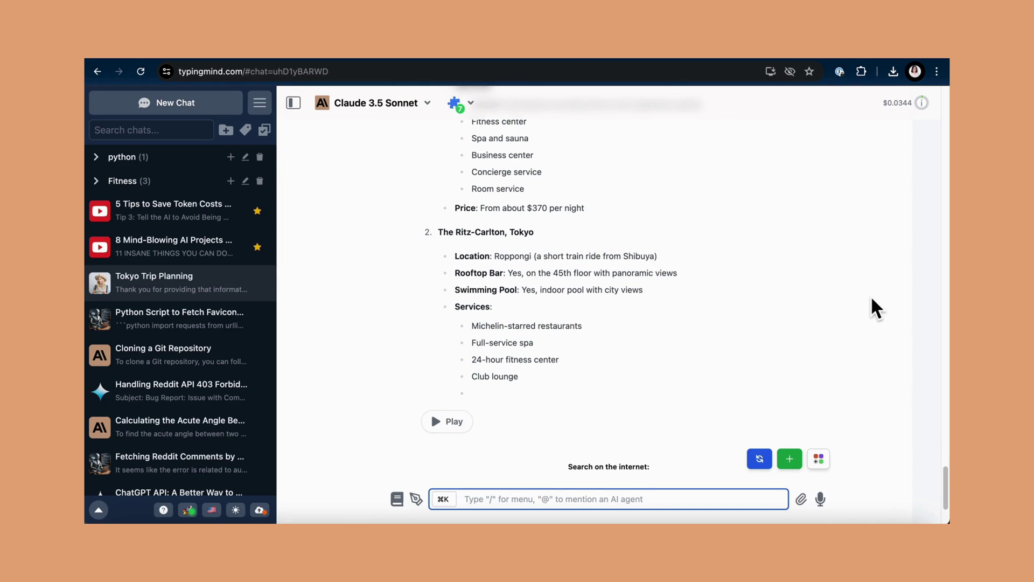
type("continue")
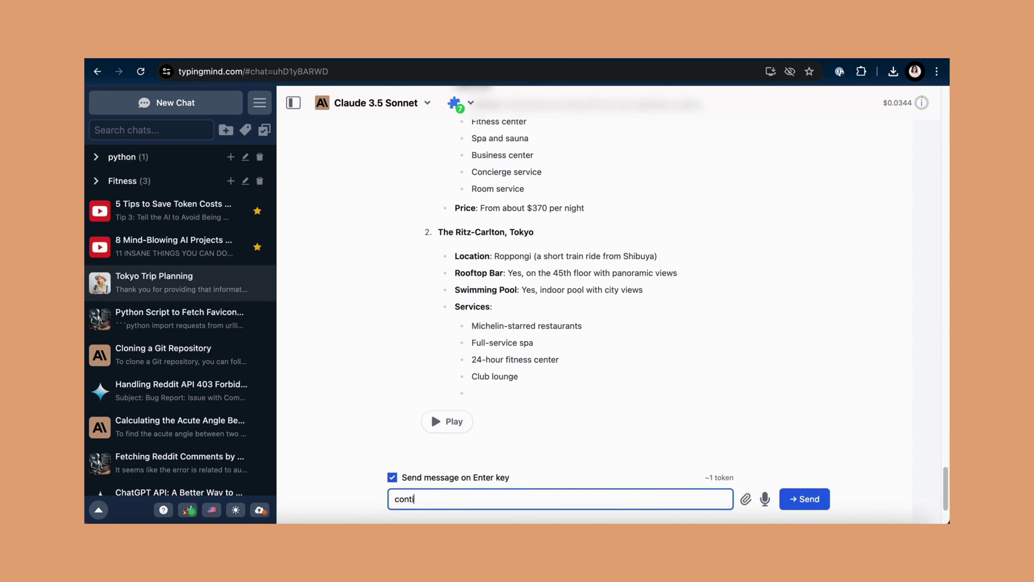
key("Return")
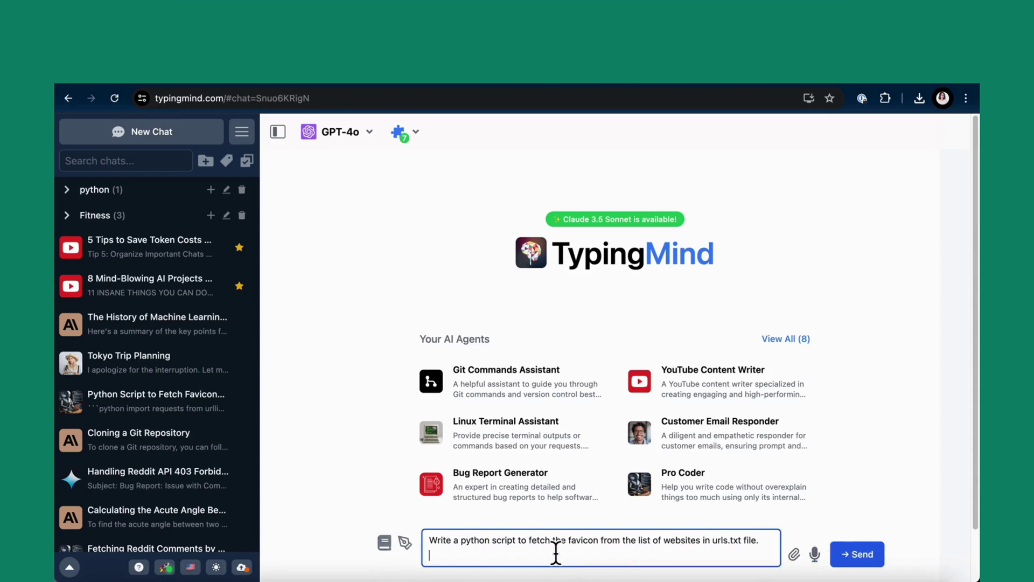
Send the Python favicon-fetching script request to GPT-4o.
key("Return")
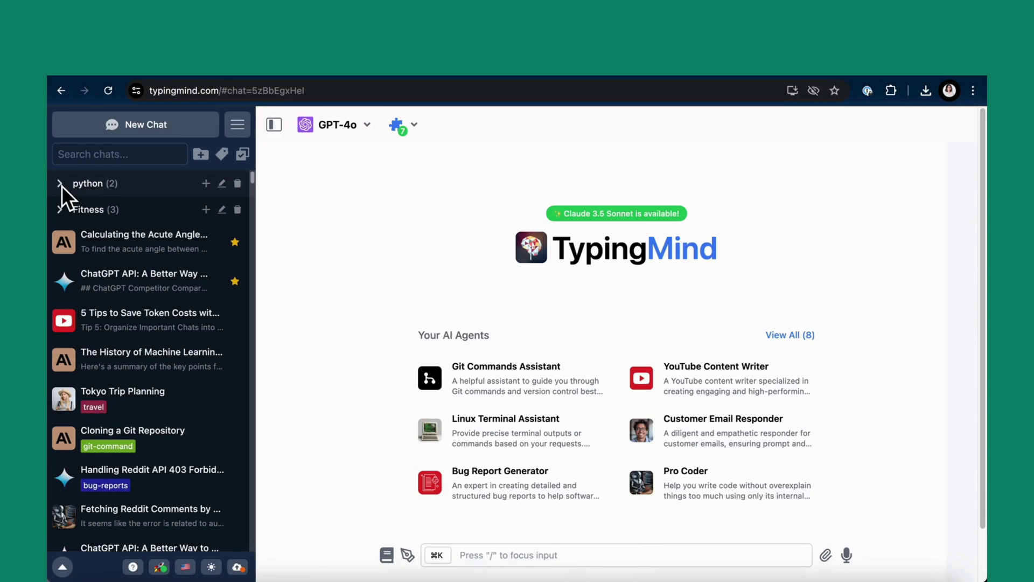
Move the Token and Content Size FAQs chat into the python folder.
left_click(68, 189)
left_click(130, 161)
type("python")
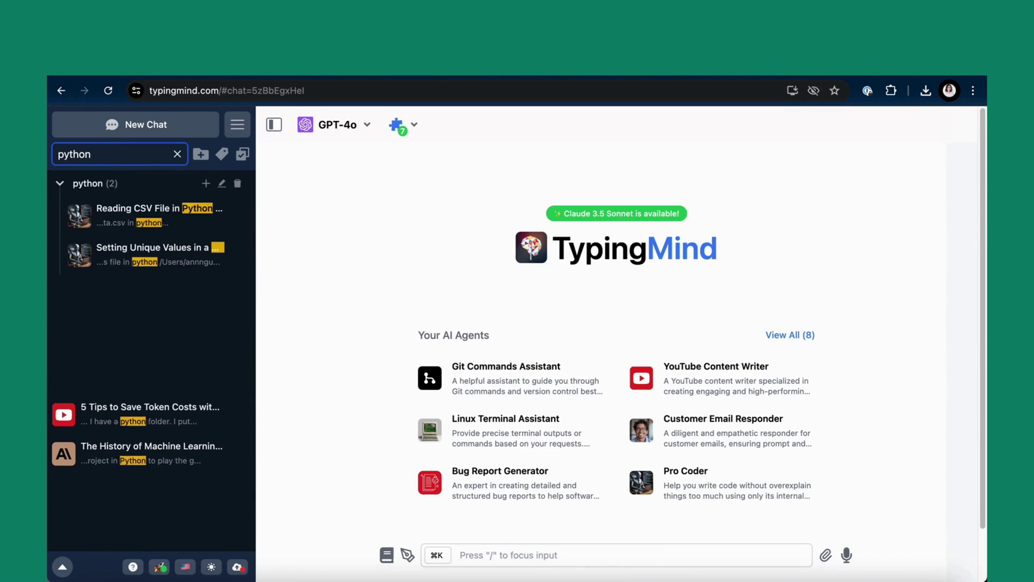
left_click_drag(119, 347, 153, 269)
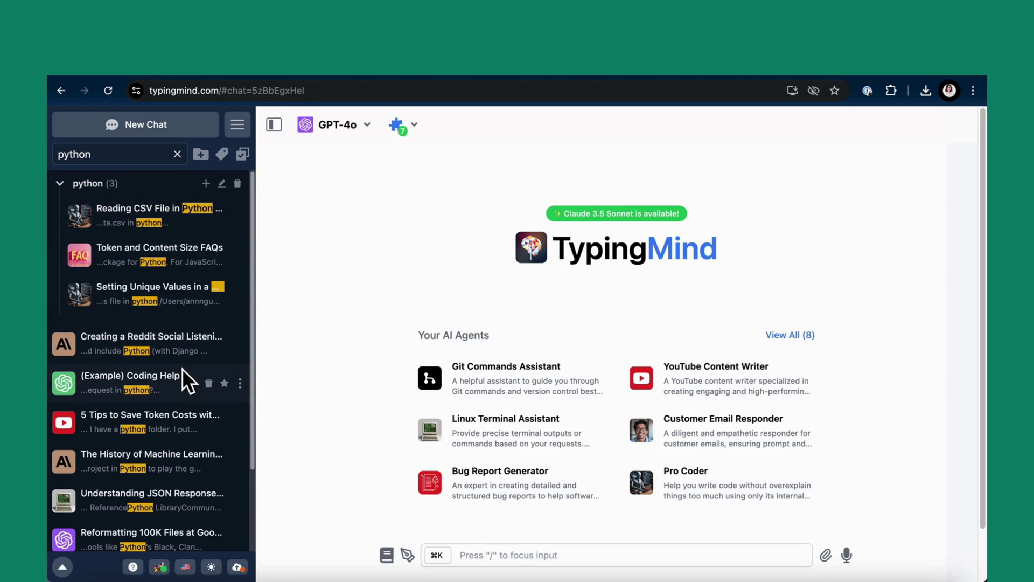
left_click(177, 154)
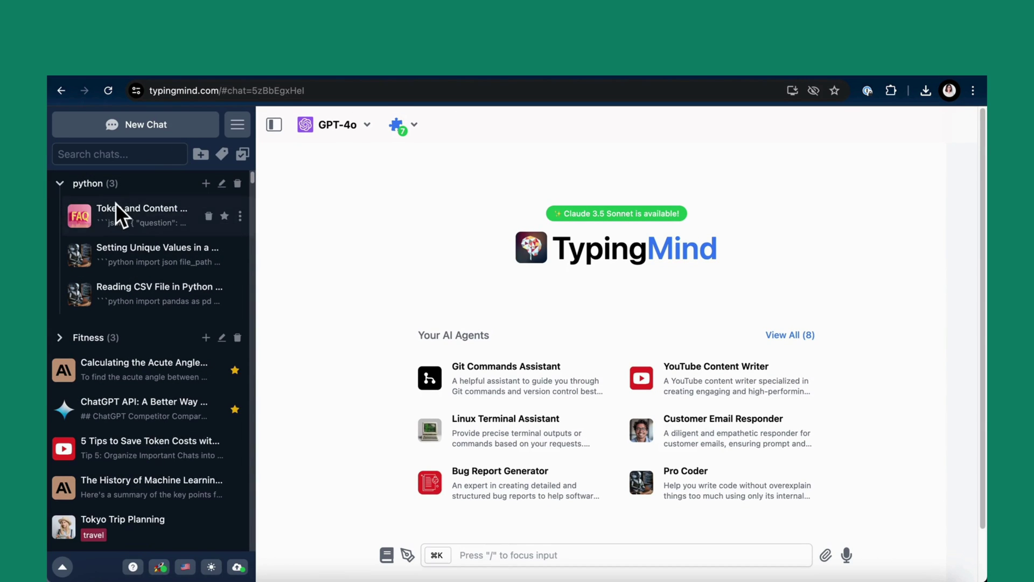
Tag the payment-processing error chat with bug-reports, then star the token-saving tips chat.
left_click(129, 264)
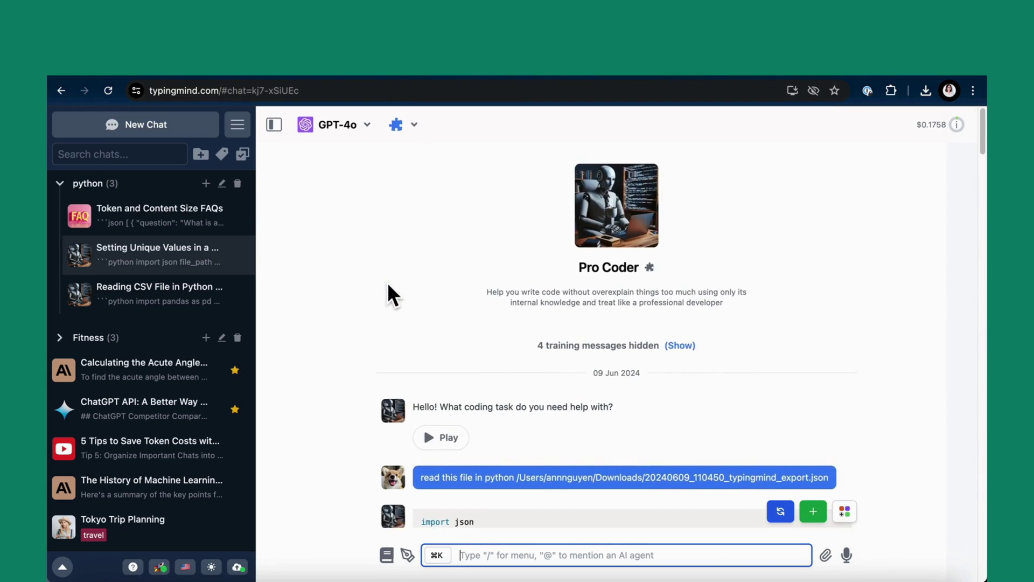
scroll(162, 377, "down", 10)
left_click(240, 398)
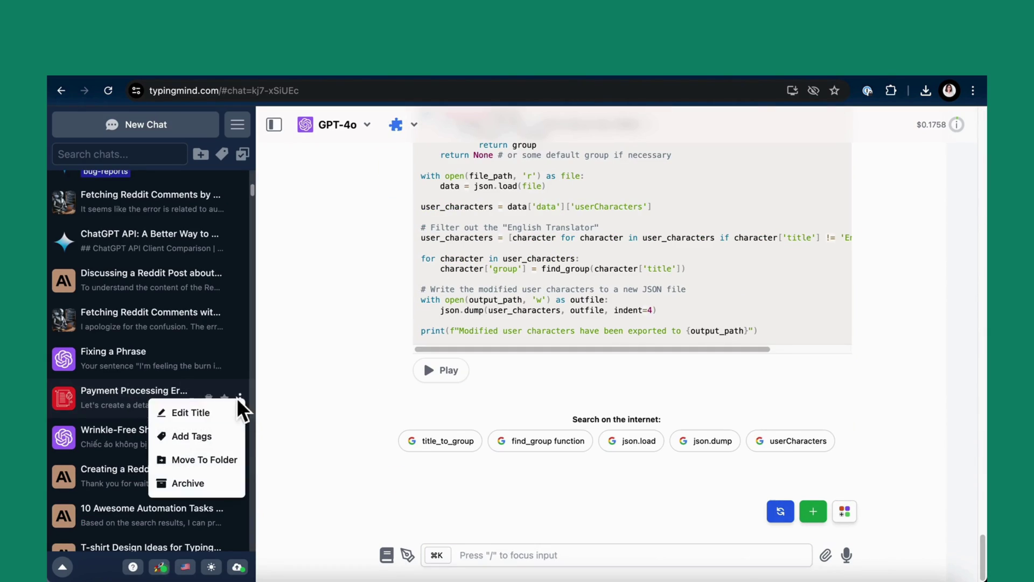
left_click(191, 436)
left_click(435, 450)
left_click(582, 383)
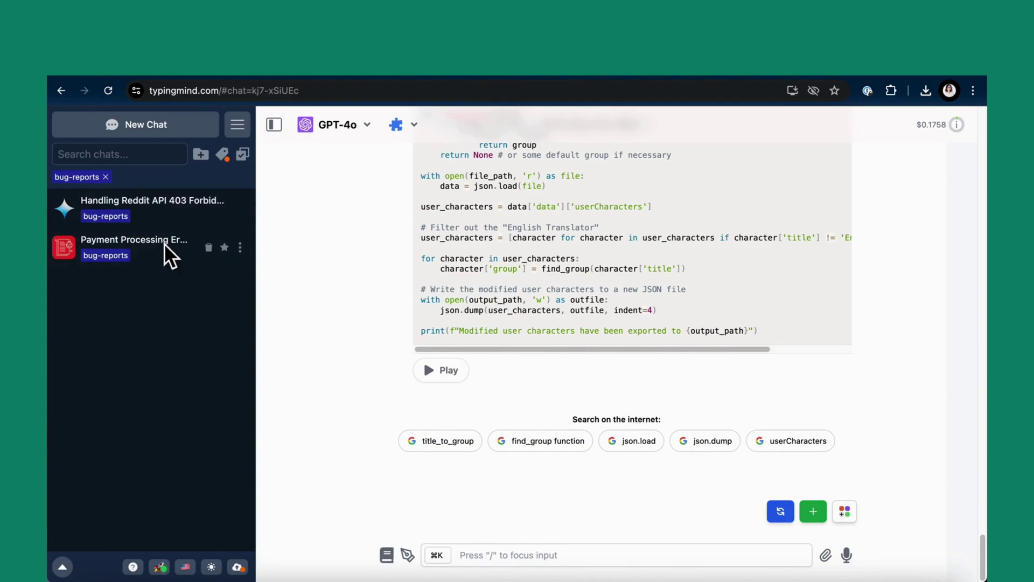
left_click(106, 176)
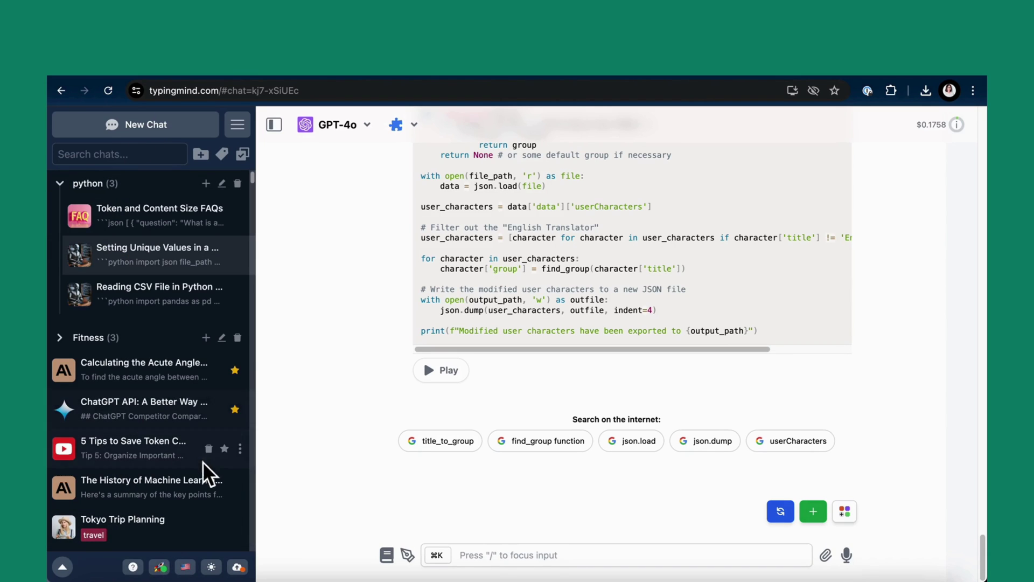
left_click(229, 451)
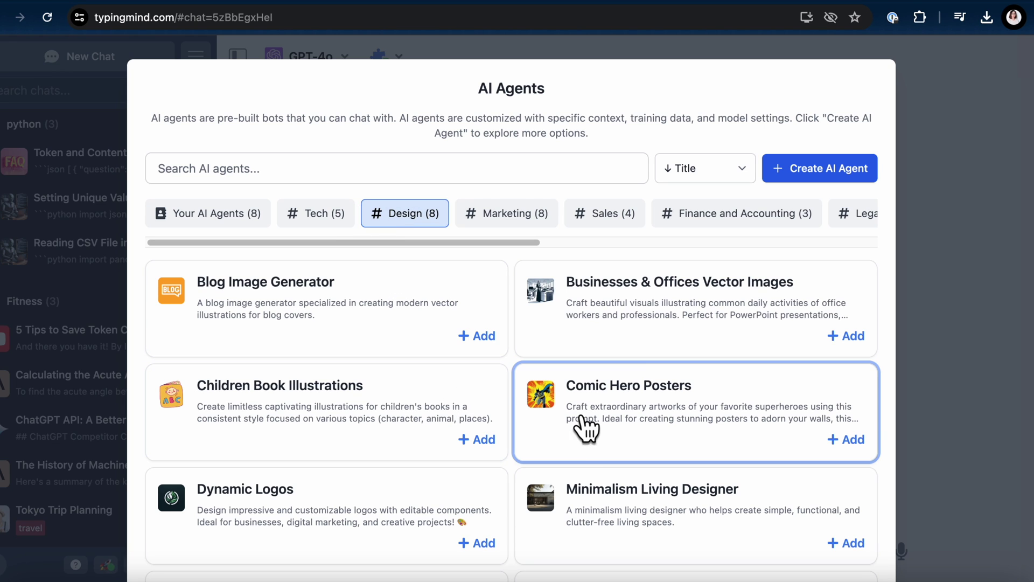
Start a Comic Hero Posters agent chat and generate its suggested Superwoman poster.
scroll(609, 431, "down", 1)
left_click(606, 428)
left_click(531, 446)
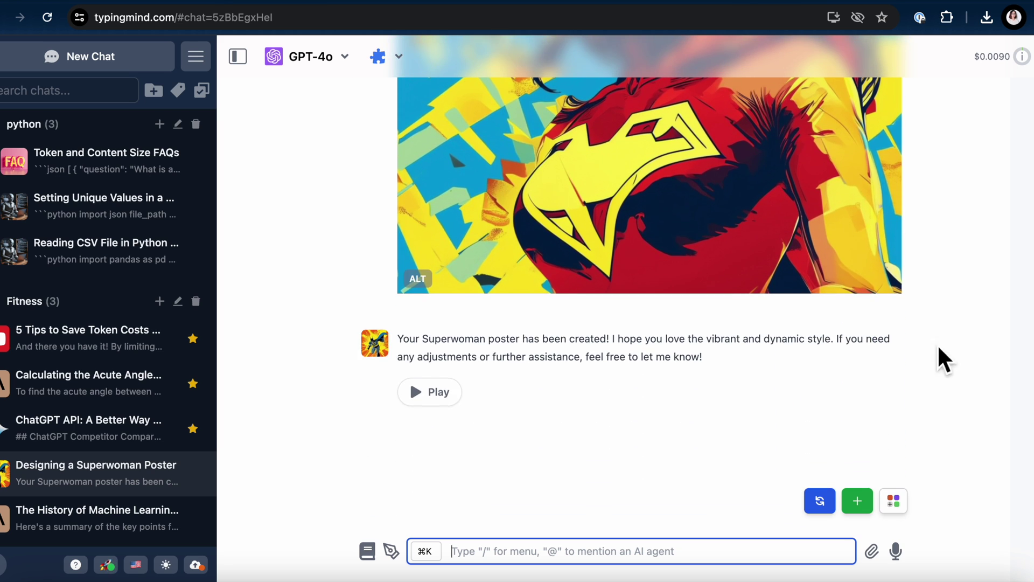
Add a new stable-diffusion tag to the Superwoman poster chat.
left_click(199, 475)
left_click(184, 518)
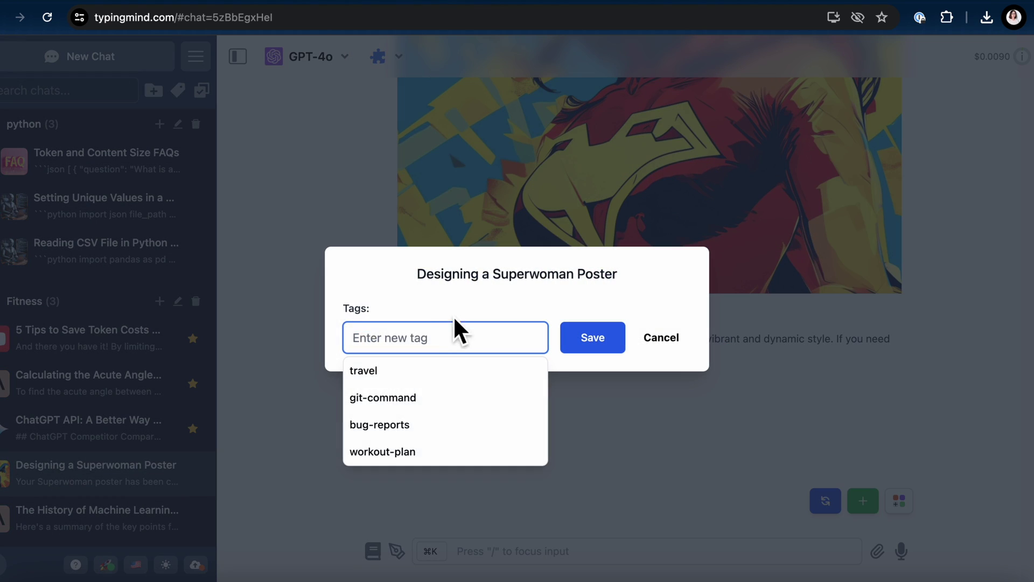
type("stable-diffusion")
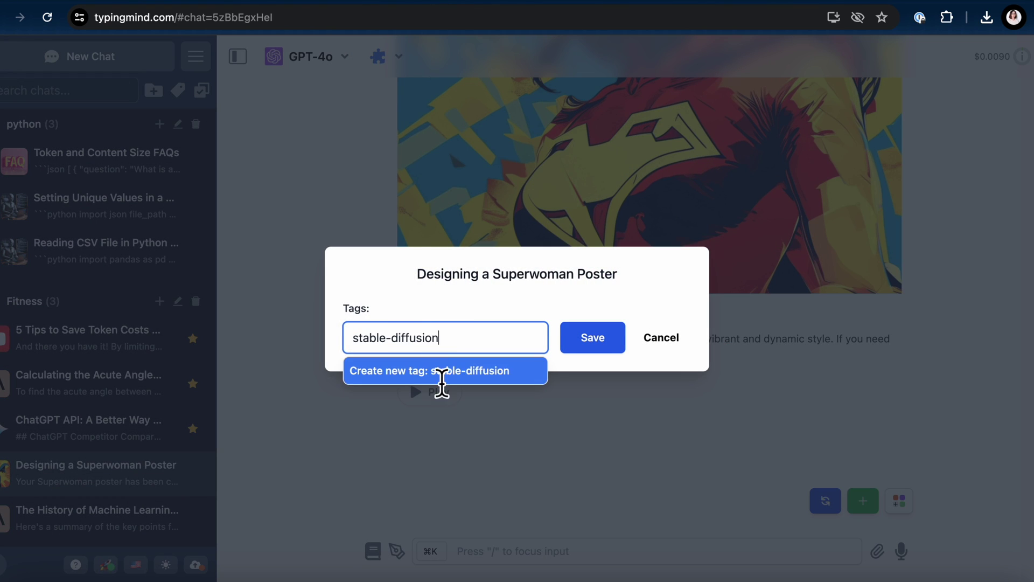
left_click(436, 372)
left_click(580, 369)
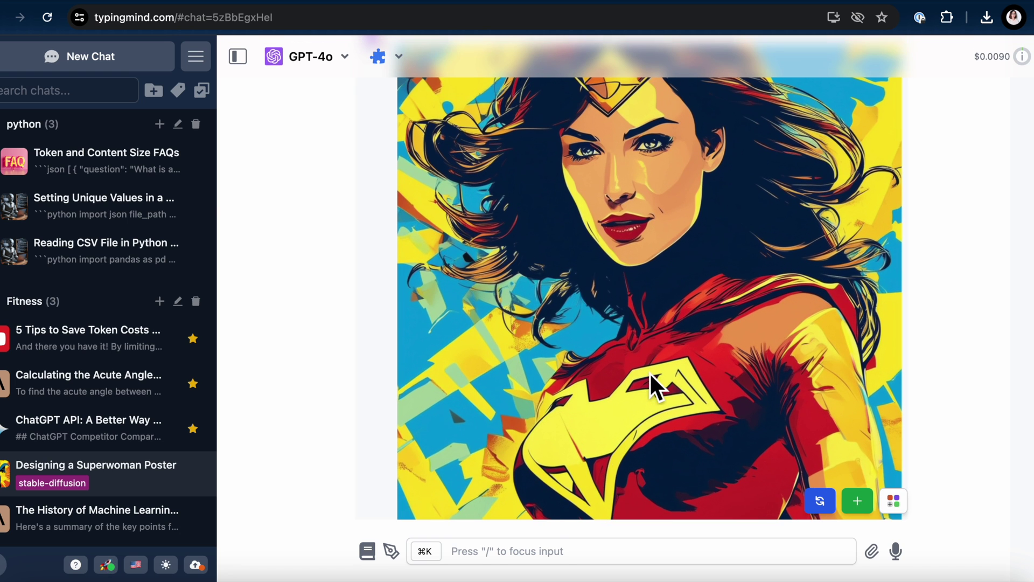
Request a poster of 'a crying batman'.
left_click(550, 547)
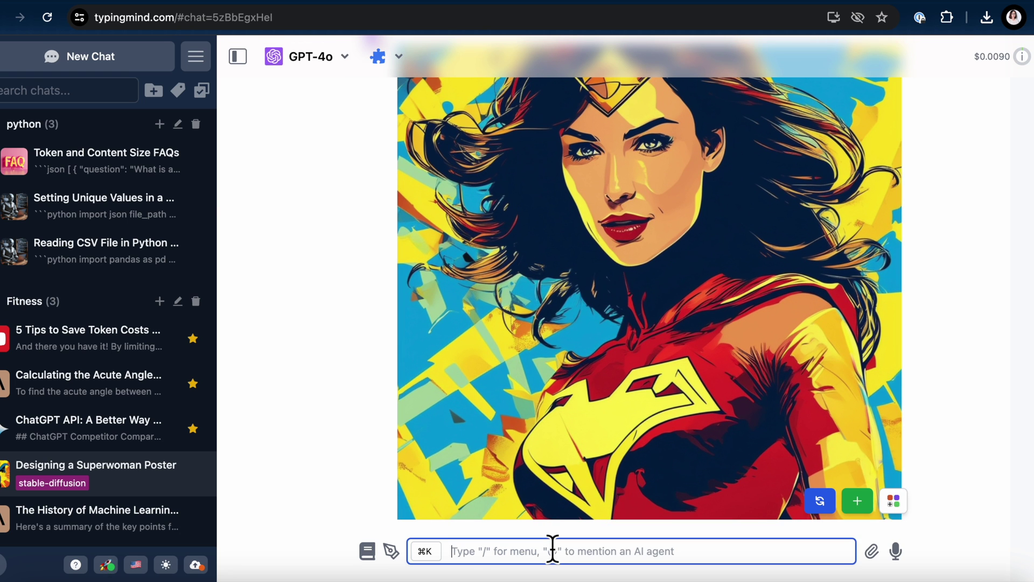
type("a crying batman")
key("Return")
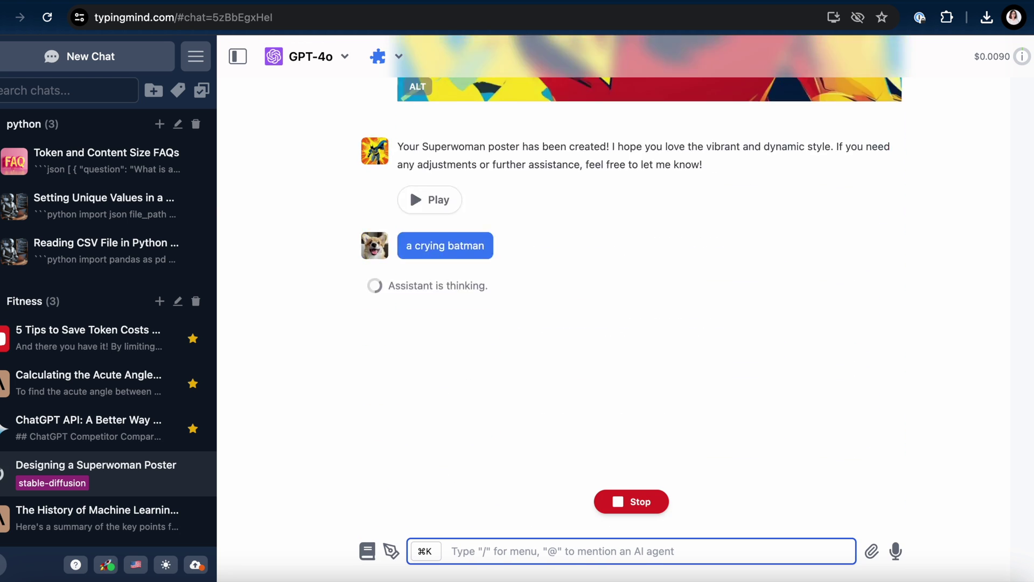